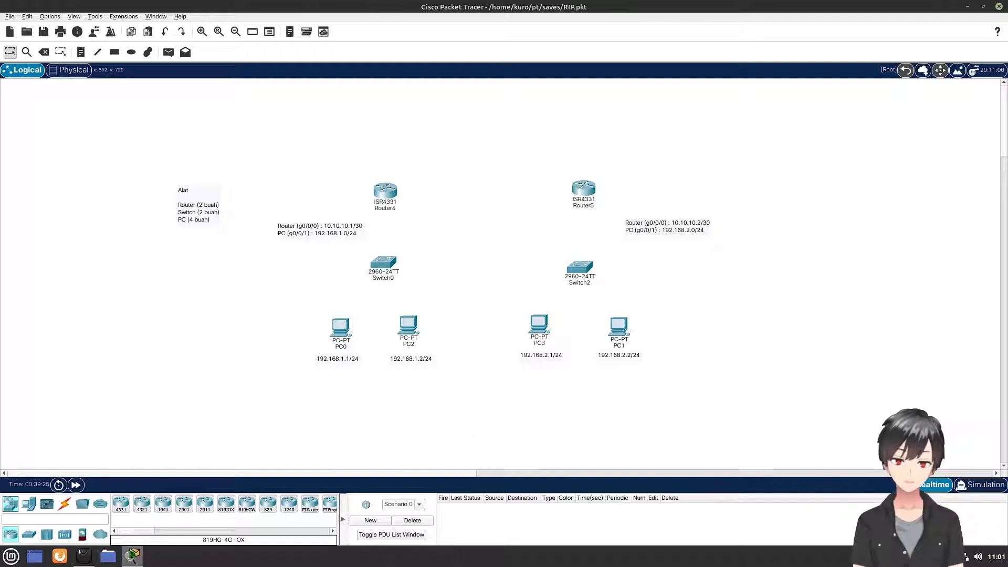
Connect Router4's GigabitEthernet0/0/0 to Router5's GigabitEthernet0/0/0 with a copper straight-through cable, and level Router5 with Router4
{"action": "left_click", "coordinate": [71, 503]}
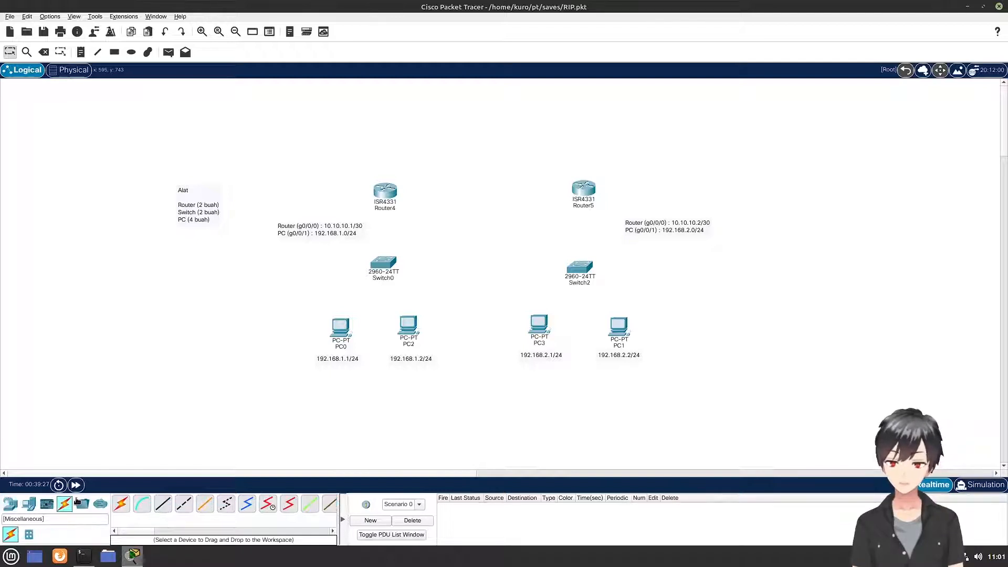
{"action": "left_click", "coordinate": [167, 506]}
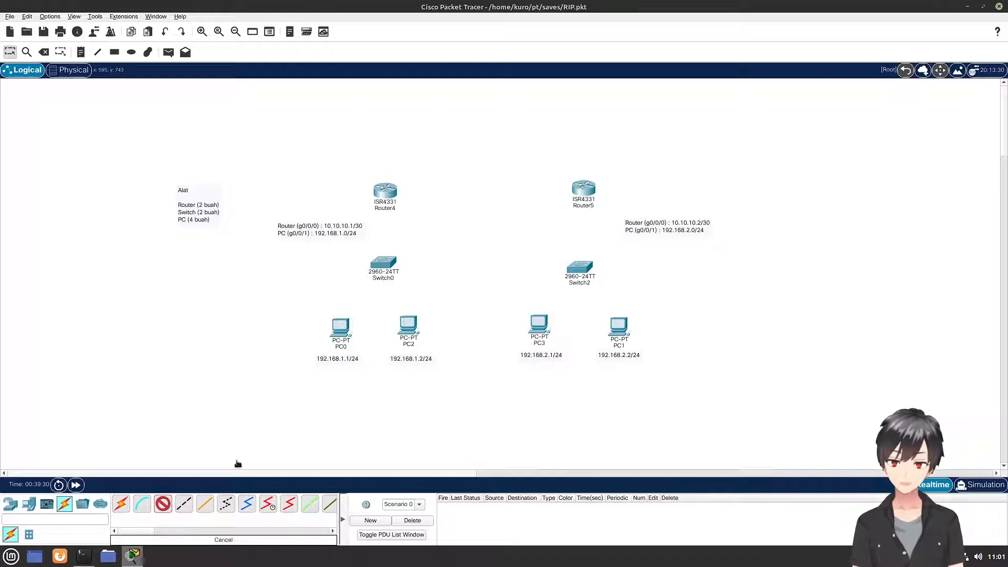
{"action": "left_click", "coordinate": [393, 193]}
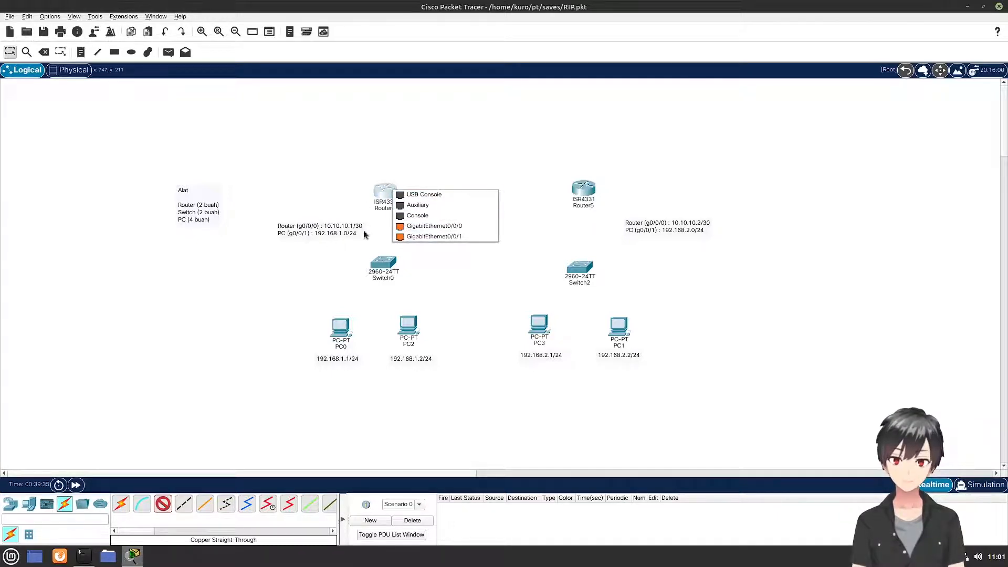
{"action": "left_click", "coordinate": [432, 226]}
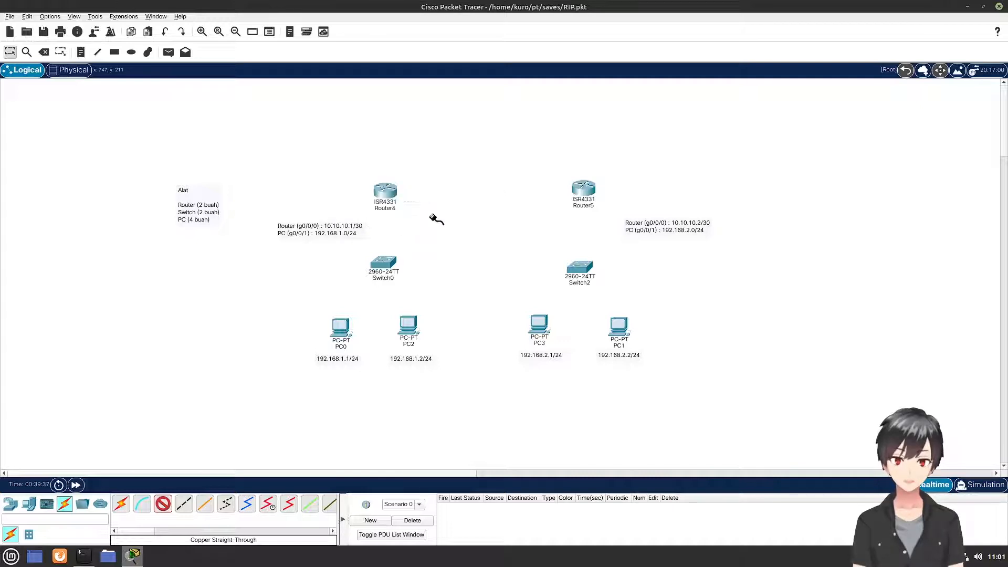
{"action": "left_click", "coordinate": [582, 190]}
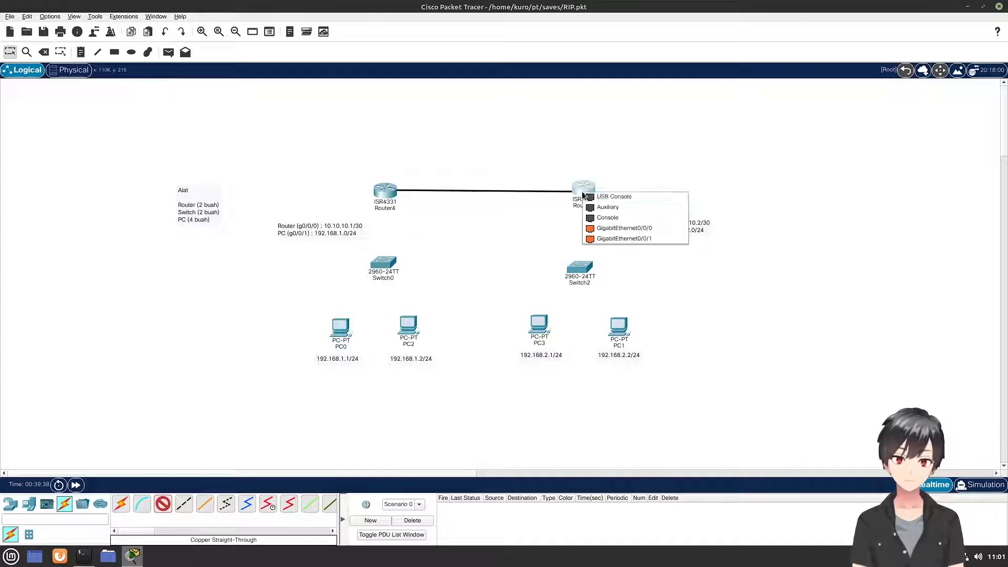
{"action": "left_click", "coordinate": [614, 228]}
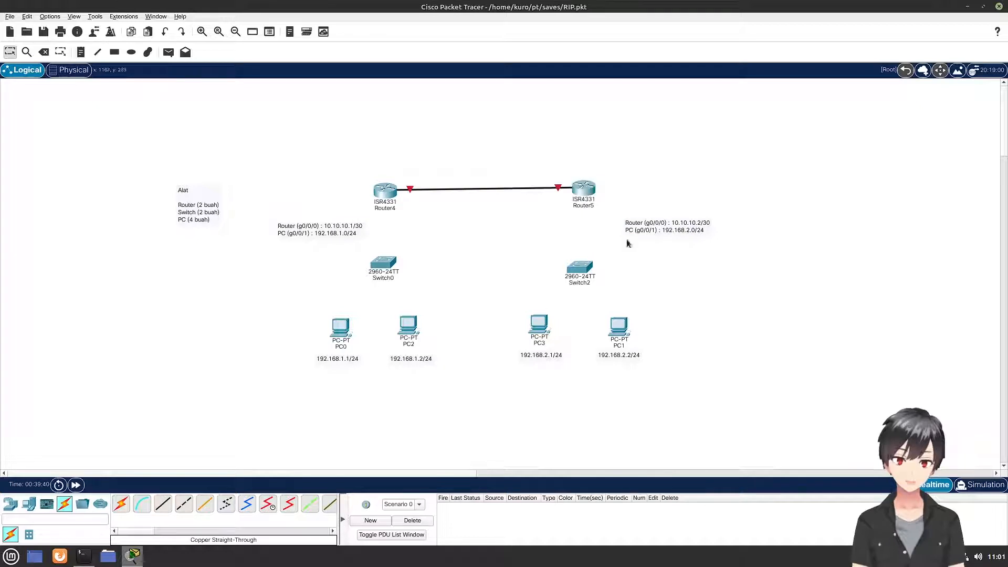
{"action": "left_click_drag", "start_coordinate": [593, 177], "coordinate": [595, 182]}
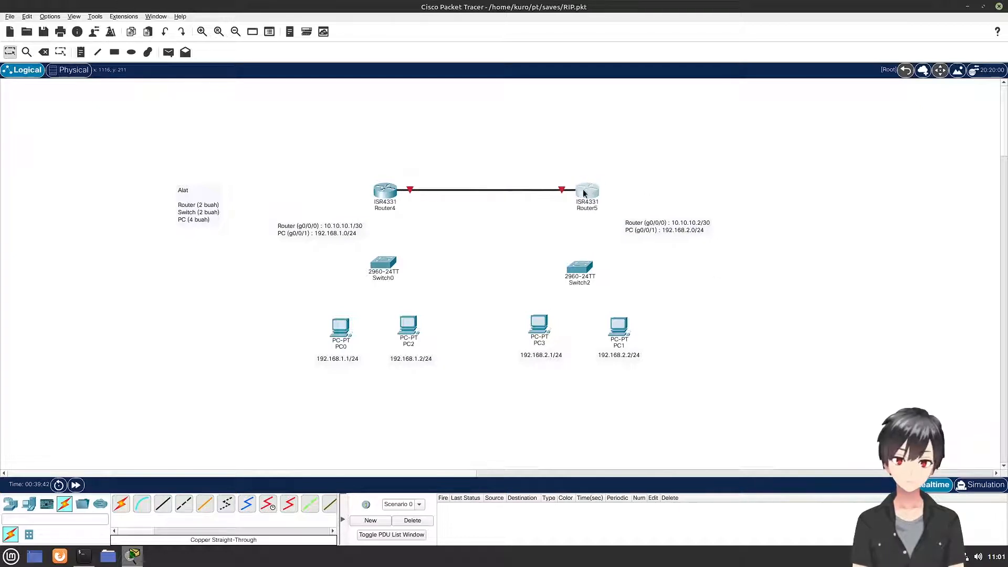
Link Router4's GigabitEthernet0/0/1 to GigabitEthernet0/1 on Switch0 with a copper straight-through cable
{"action": "left_click", "coordinate": [160, 504]}
{"action": "left_click", "coordinate": [392, 194]}
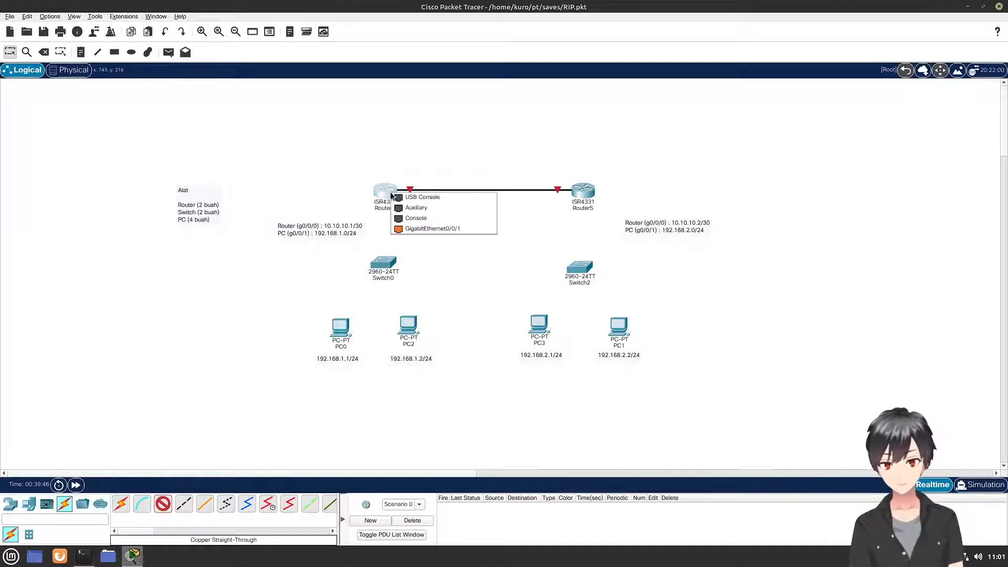
{"action": "left_click", "coordinate": [424, 228]}
{"action": "left_click", "coordinate": [385, 264]}
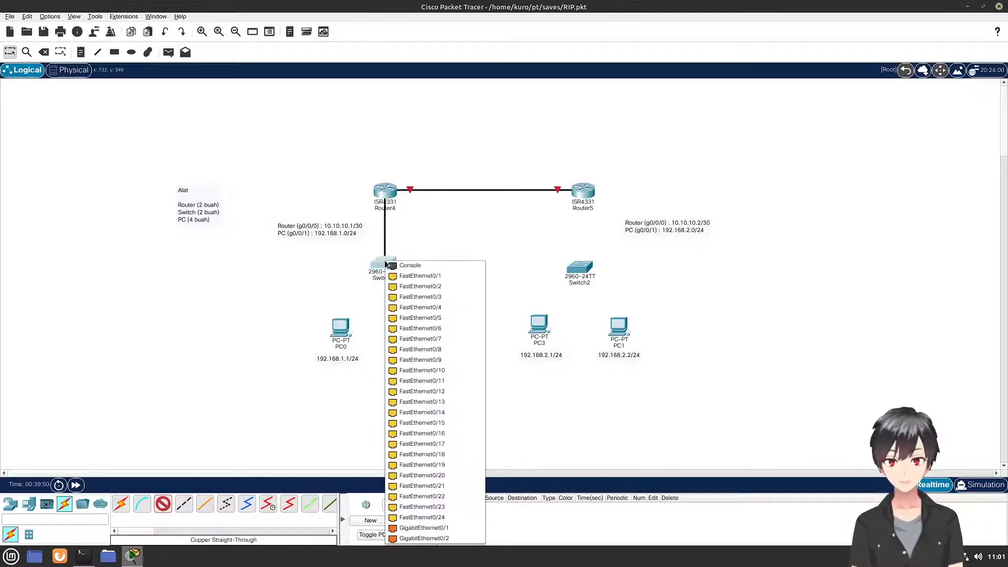
{"action": "left_click", "coordinate": [446, 526]}
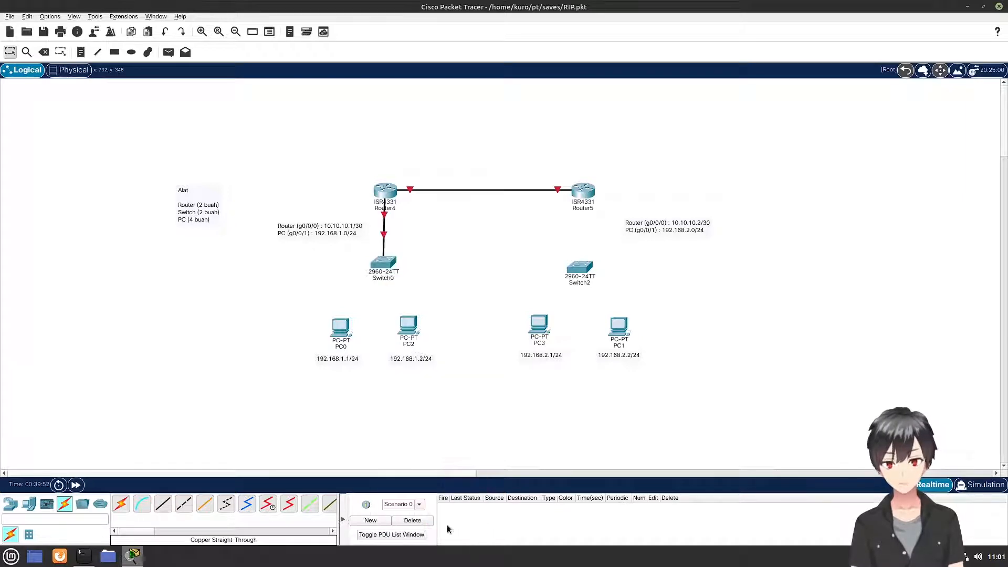
Cable PC0's FastEthernet0 to FastEthernet0/1 on Switch0 using copper straight-through
{"action": "left_click", "coordinate": [164, 506]}
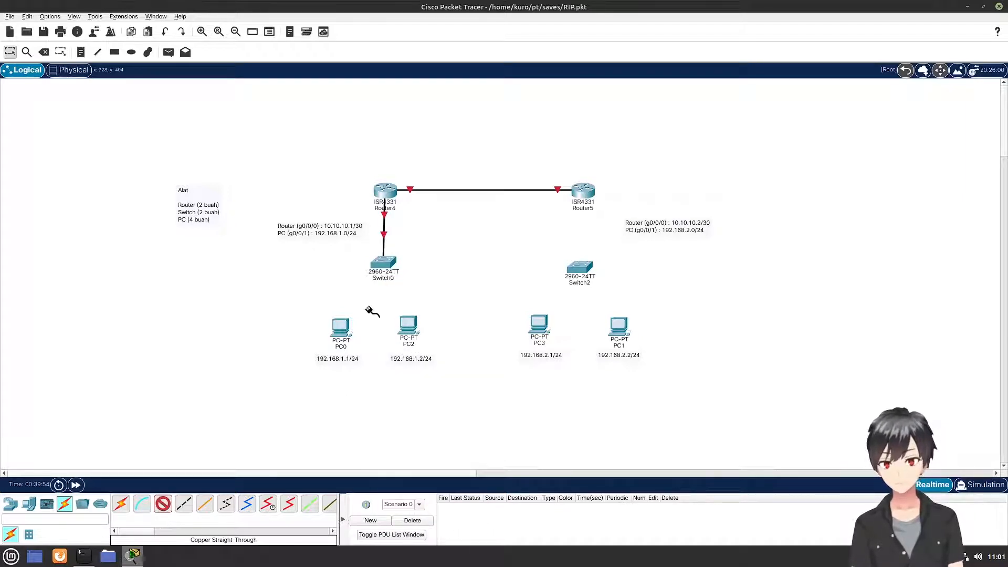
{"action": "left_click", "coordinate": [349, 329]}
{"action": "left_click", "coordinate": [386, 363]}
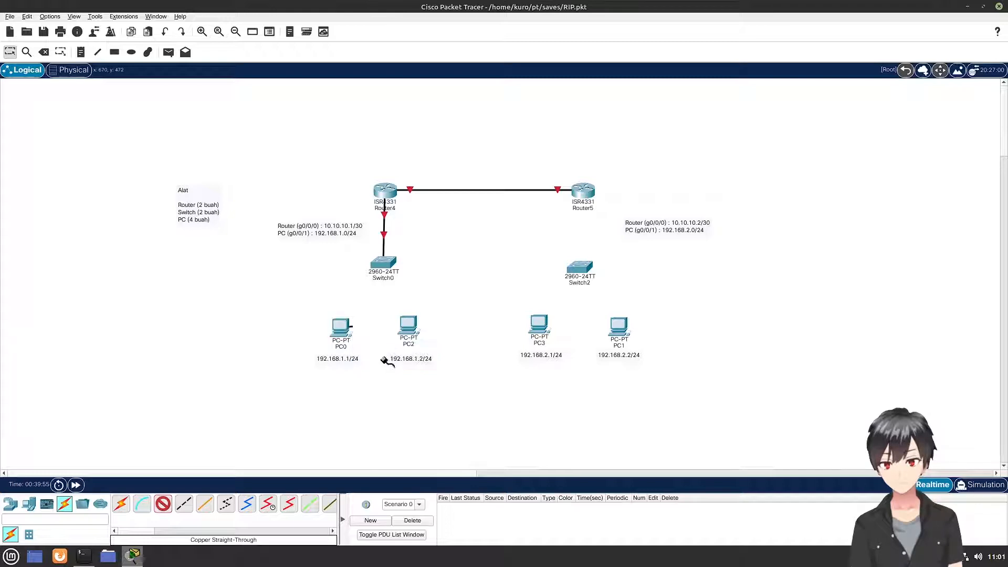
{"action": "left_click", "coordinate": [388, 262]}
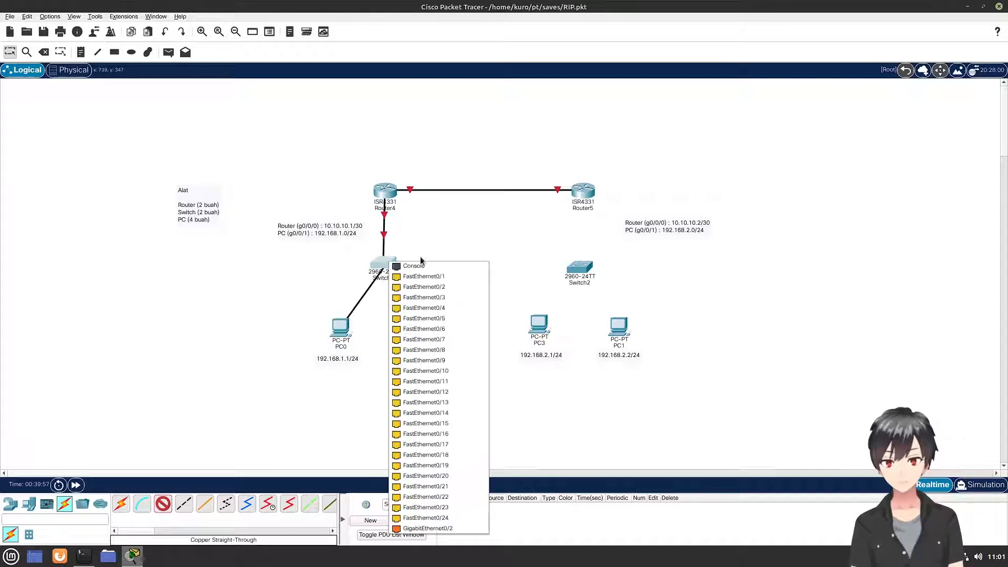
{"action": "left_click", "coordinate": [431, 277]}
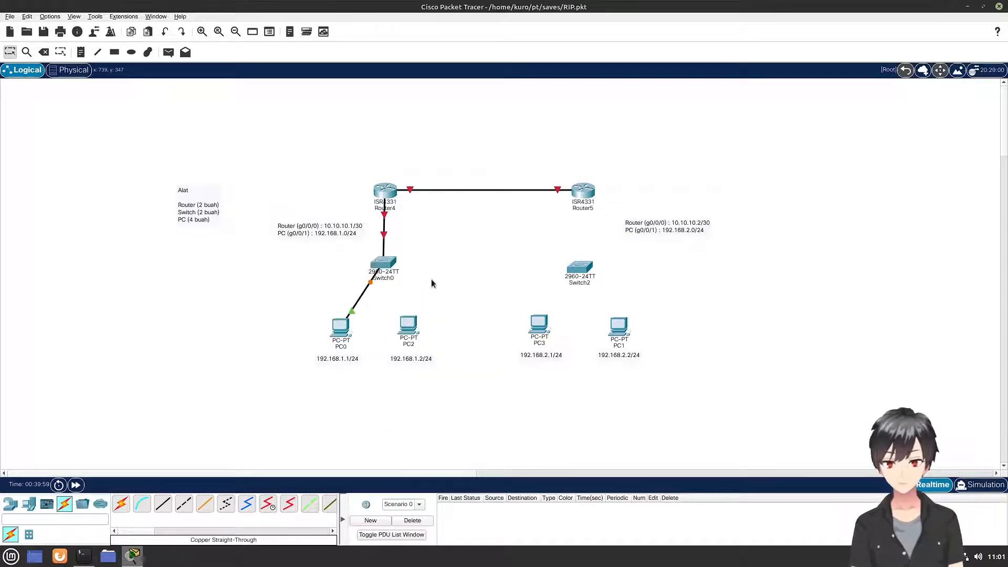
Cable PC2's FastEthernet0 to FastEthernet0/2 on Switch0 using copper straight-through
{"action": "left_click", "coordinate": [169, 506]}
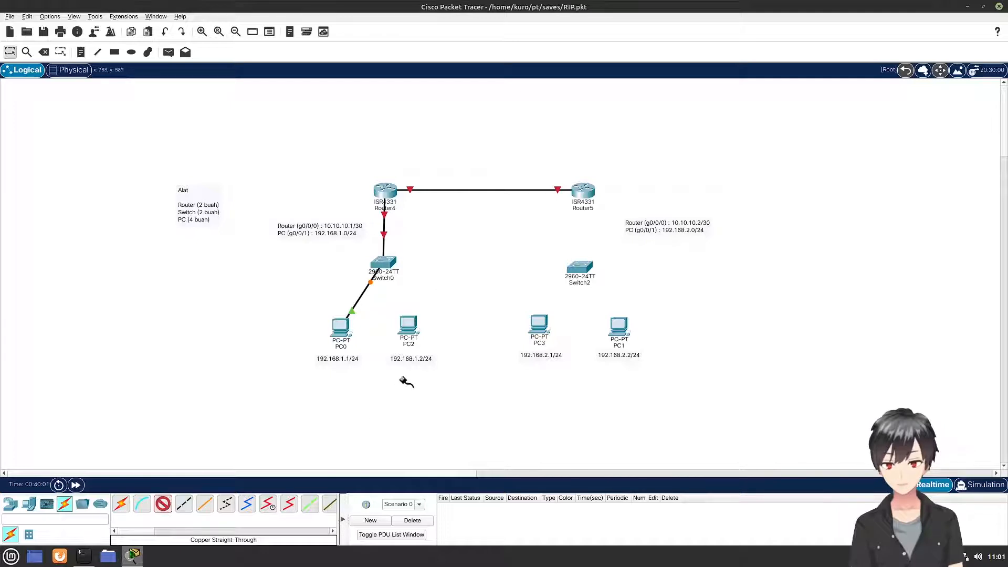
{"action": "left_click", "coordinate": [409, 326]}
{"action": "left_click", "coordinate": [442, 363]}
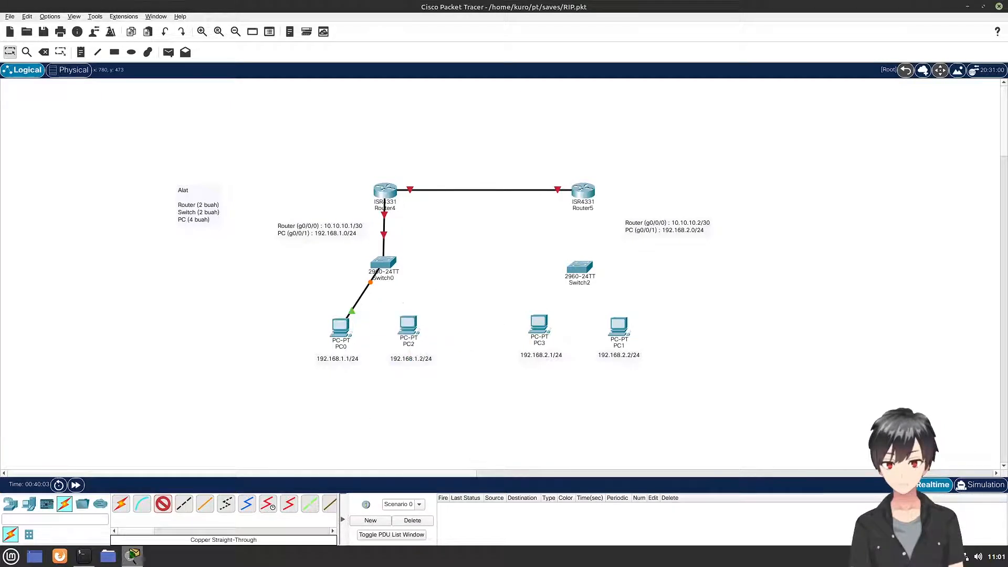
{"action": "left_click", "coordinate": [386, 265]}
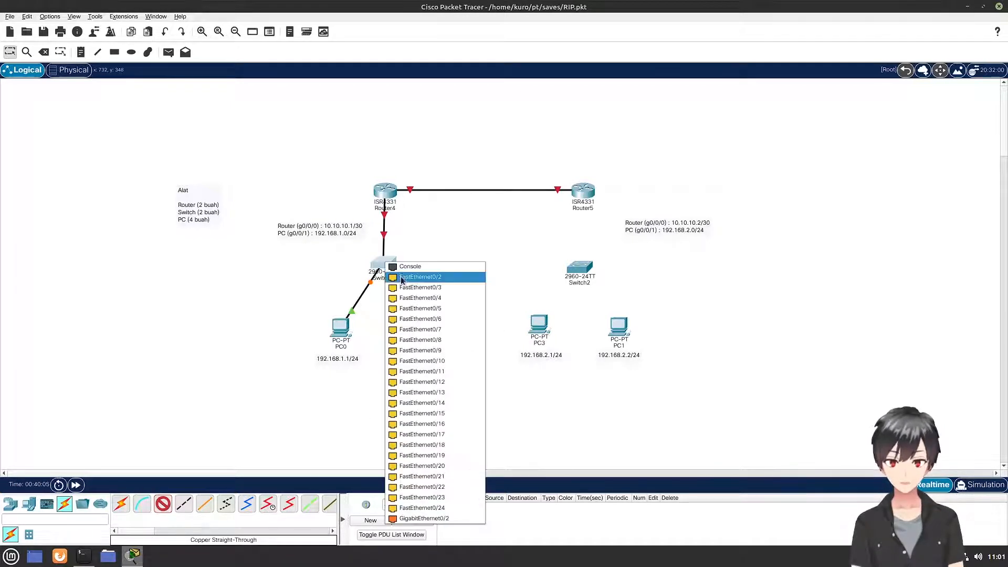
{"action": "left_click", "coordinate": [404, 279]}
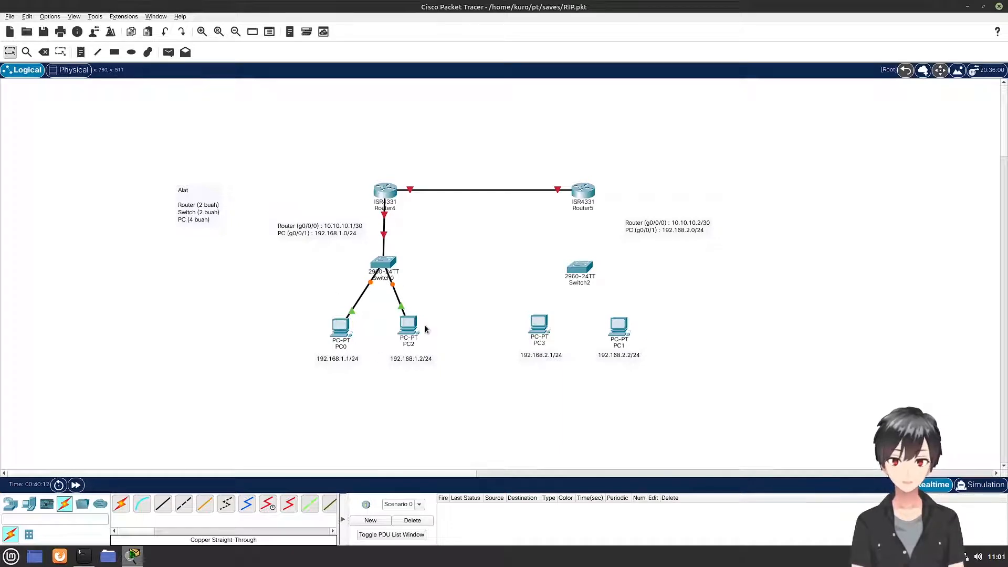
Connect PC3's FastEthernet0 to a FastEthernet port on Switch2 with a copper straight-through cable
{"action": "left_click", "coordinate": [162, 505]}
{"action": "left_click", "coordinate": [540, 324]}
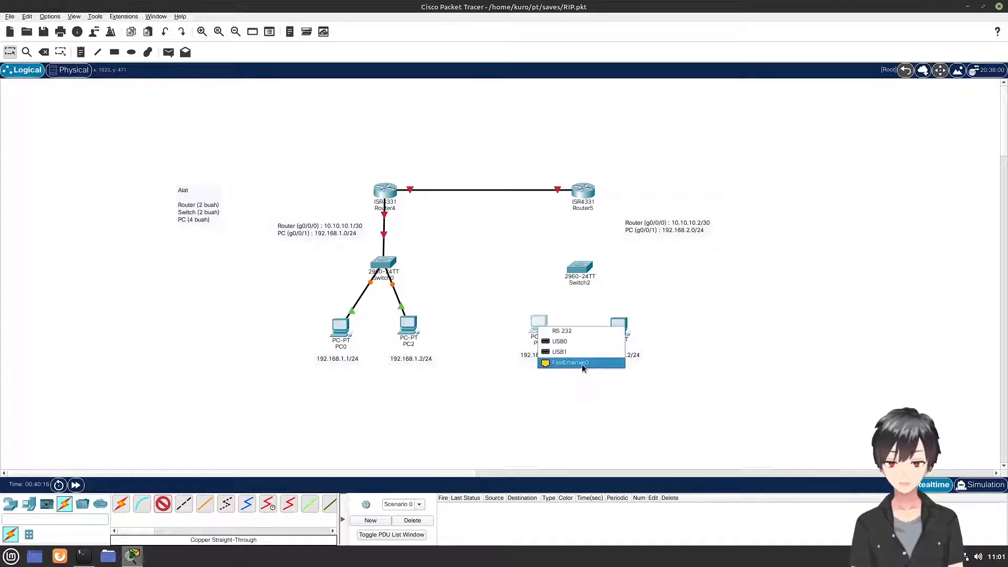
{"action": "left_click", "coordinate": [581, 362]}
{"action": "left_click", "coordinate": [579, 269]}
{"action": "left_click", "coordinate": [613, 15]}
Connect PC1's FastEthernet0 to the next free FastEthernet port on Switch2 with a copper straight-through cable
{"action": "left_click", "coordinate": [166, 499]}
{"action": "left_click", "coordinate": [617, 319]}
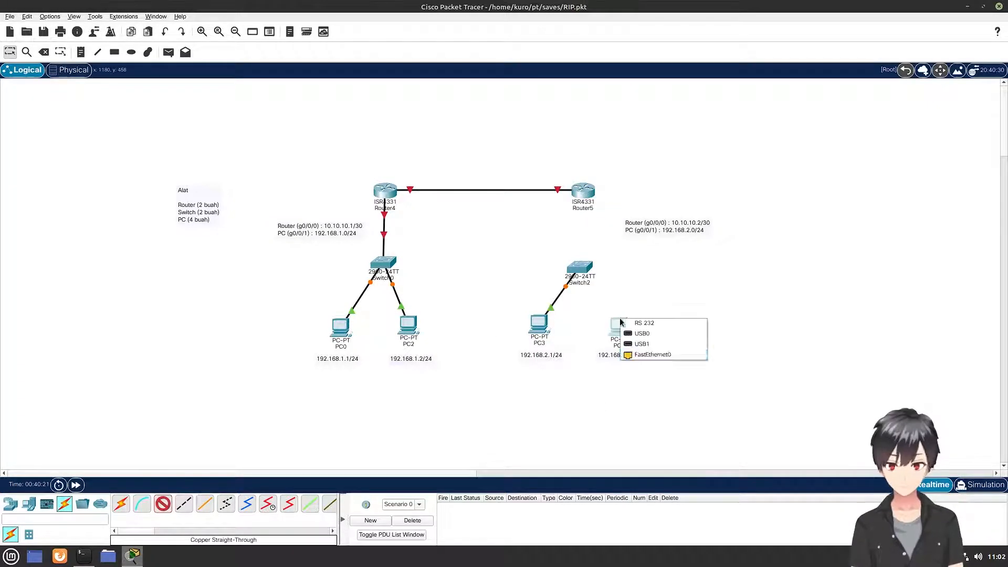
{"action": "left_click", "coordinate": [648, 353]}
{"action": "left_click", "coordinate": [584, 273]}
{"action": "left_click", "coordinate": [597, 284]}
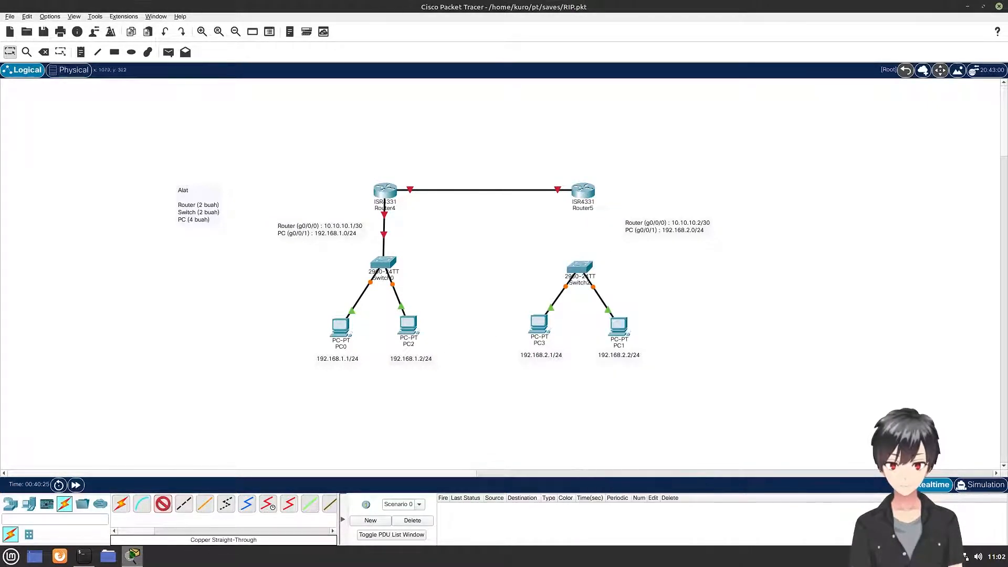
Link Router5's GigabitEthernet0/0/1 to a gigabit port on Switch2 with a copper straight-through cable
{"action": "left_click", "coordinate": [584, 192]}
{"action": "left_click", "coordinate": [595, 226]}
{"action": "left_click", "coordinate": [579, 267]}
{"action": "left_click", "coordinate": [630, 509]}
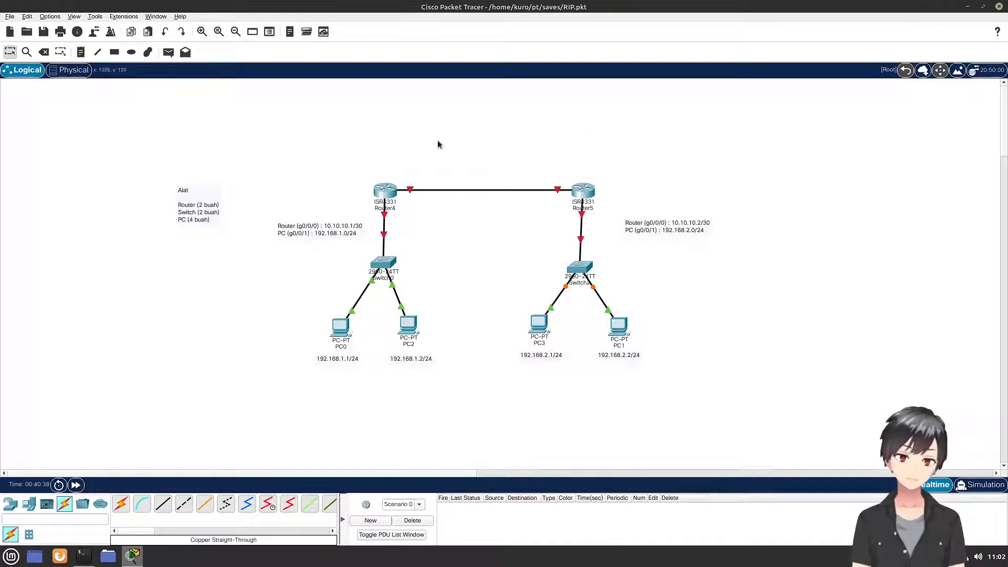
Configure Router4's GigabitEthernet0/0/0 with IPv4 address 10.10.10.1 and subnet mask 255.255.255.252, and turn the port on
{"action": "left_click", "coordinate": [390, 194]}
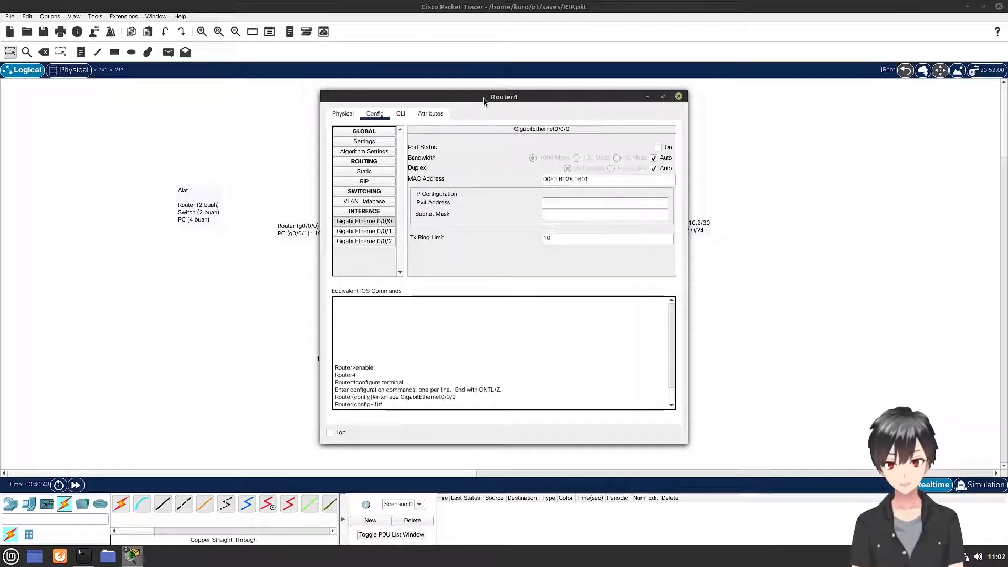
{"action": "left_click_drag", "start_coordinate": [483, 97], "coordinate": [752, 93]}
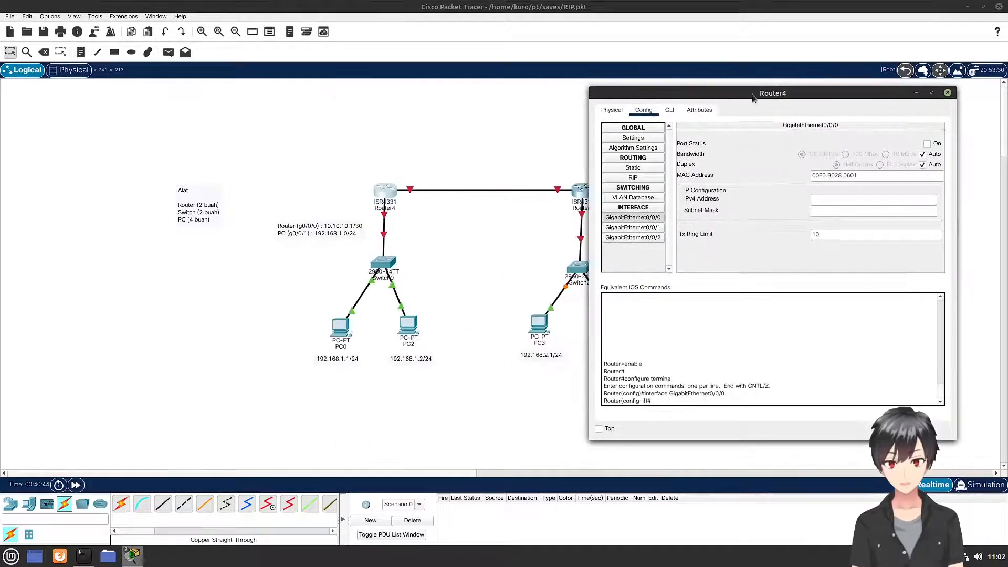
{"action": "left_click", "coordinate": [842, 199]}
{"action": "type", "text": "10.10.10.1"}
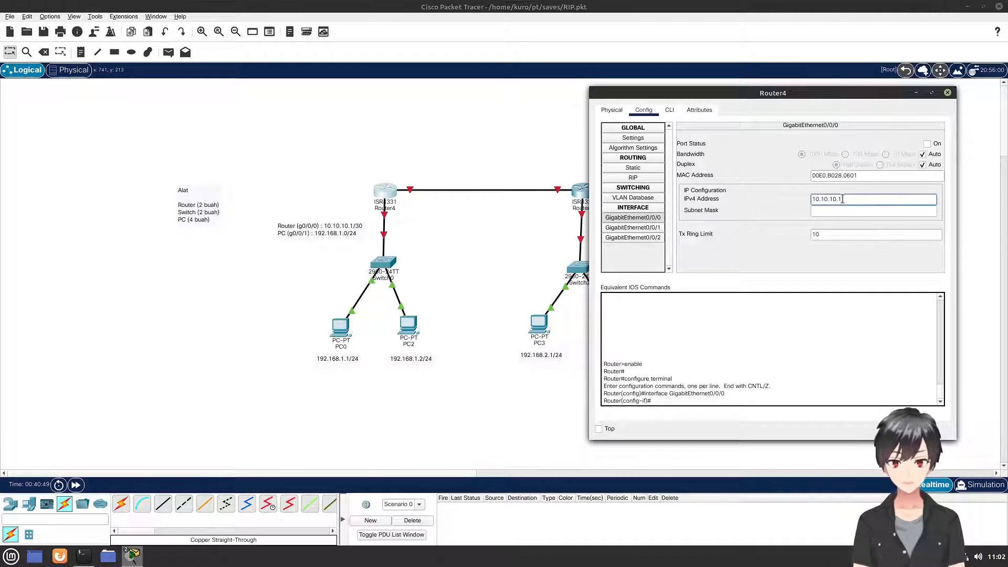
{"action": "key", "text": "Tab"}
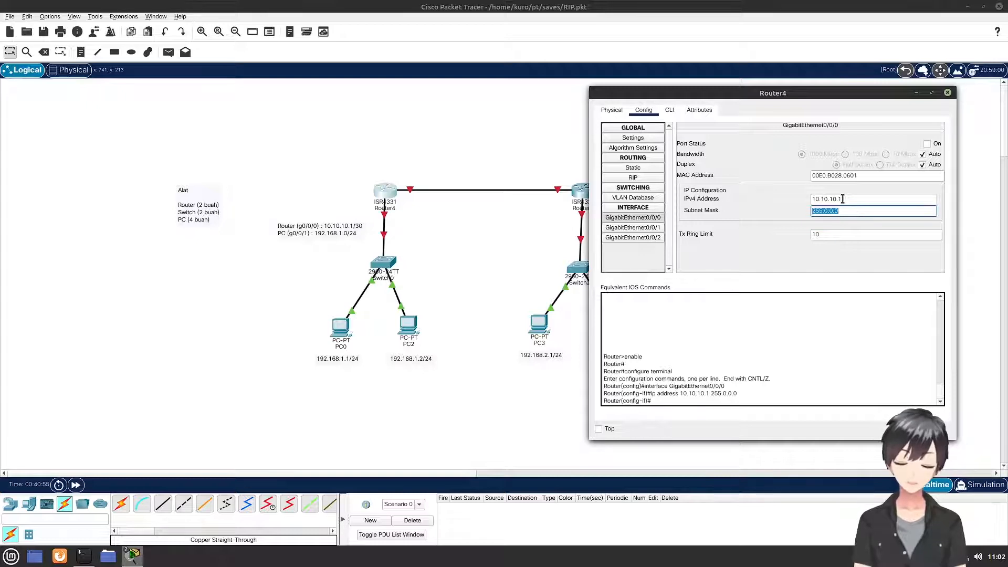
{"action": "type", "text": "2"}
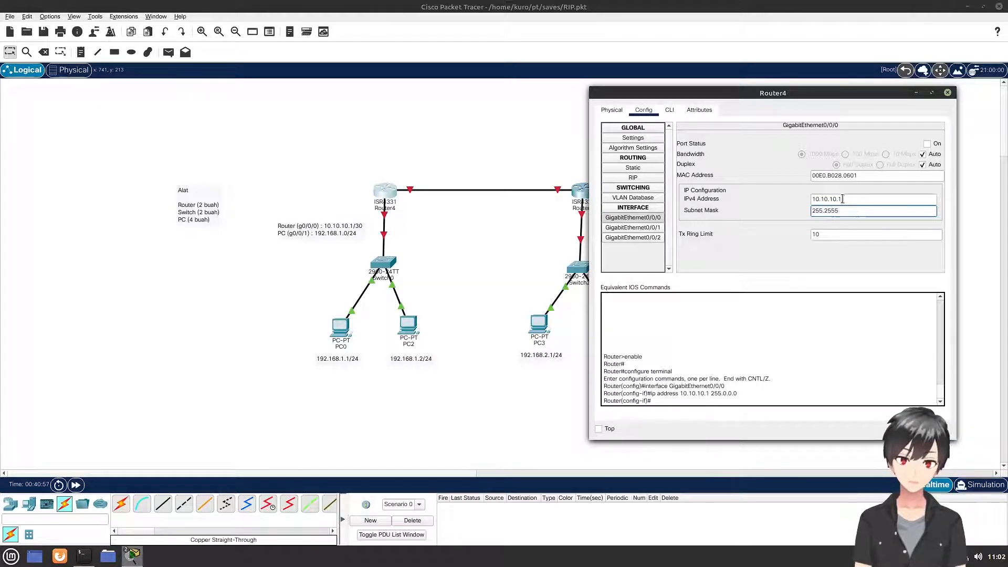
{"action": "type", "text": "55.255.255.252"}
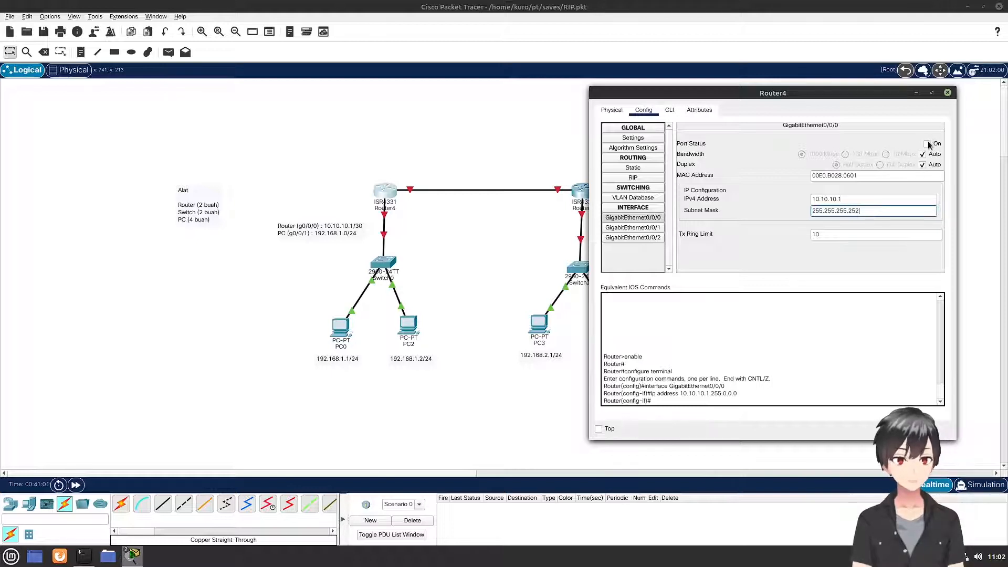
{"action": "left_click", "coordinate": [927, 144]}
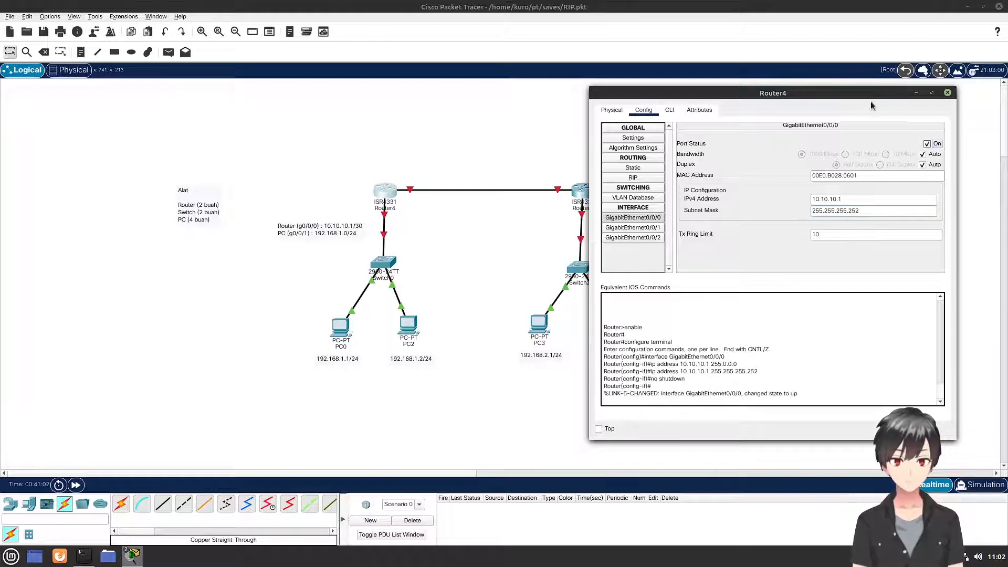
Assign Router4's GigabitEthernet0/0/1 the IPv4 address 192.168.1.254 with subnet mask 255.255.255.0, and close the router's configuration
{"action": "left_click_drag", "start_coordinate": [870, 102], "coordinate": [706, 105]}
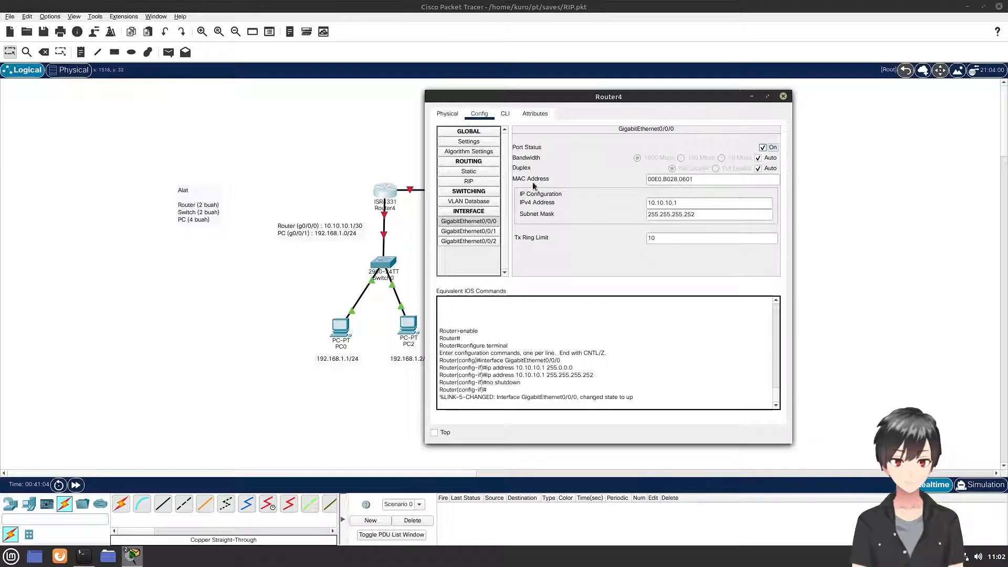
{"action": "left_click", "coordinate": [482, 231]}
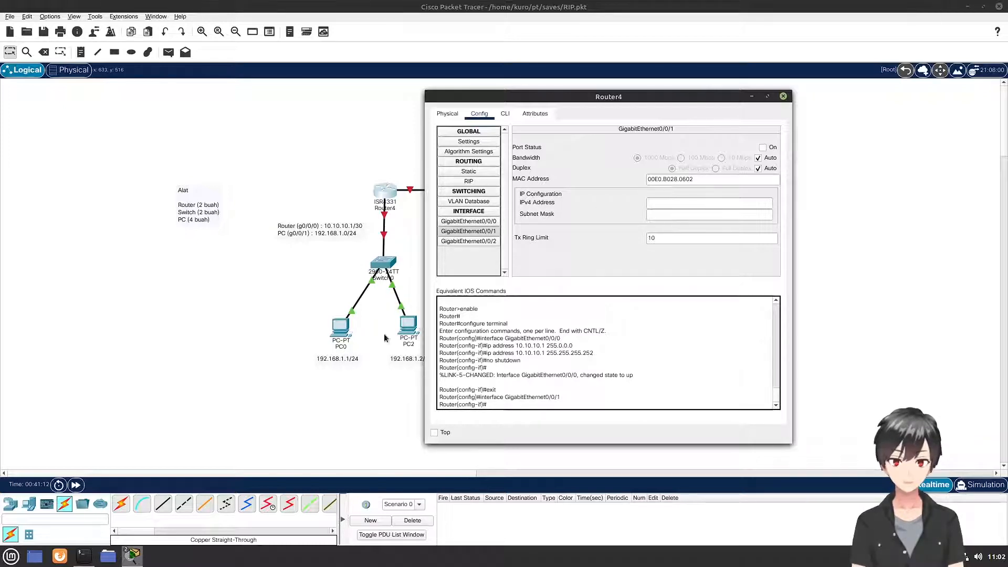
{"action": "left_click", "coordinate": [691, 204]}
{"action": "type", "text": "192"}
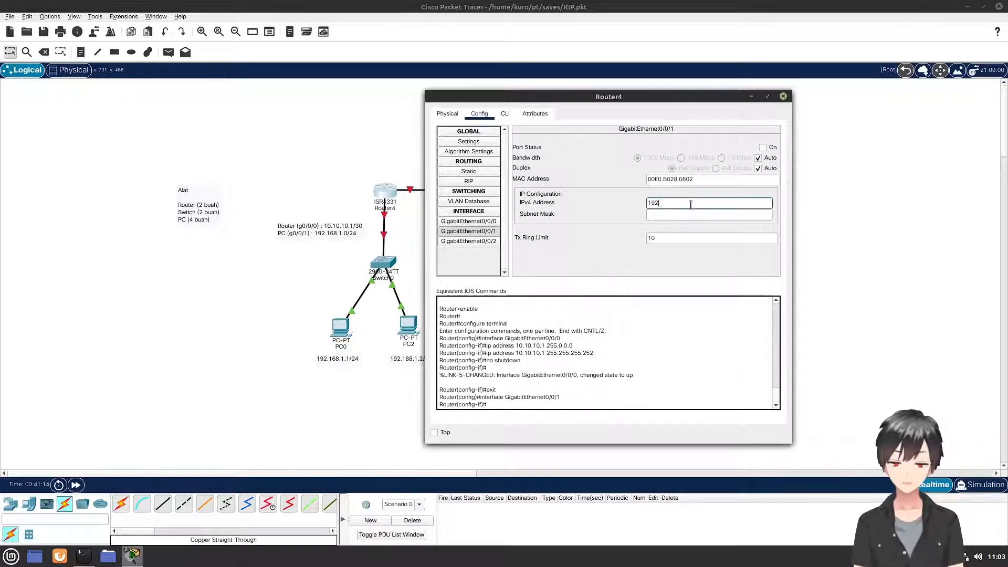
{"action": "type", "text": ".168.1.254"}
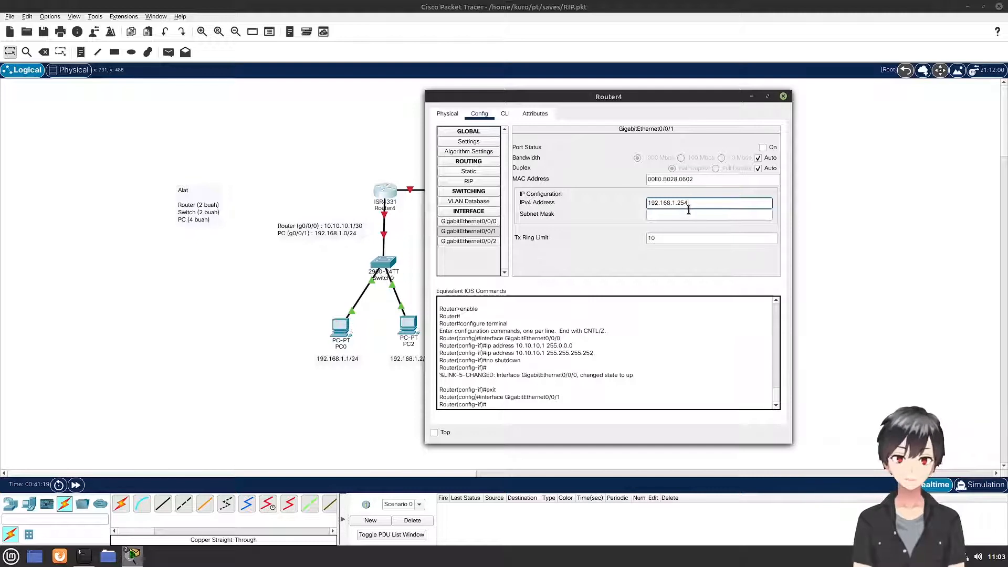
{"action": "left_click", "coordinate": [685, 216]}
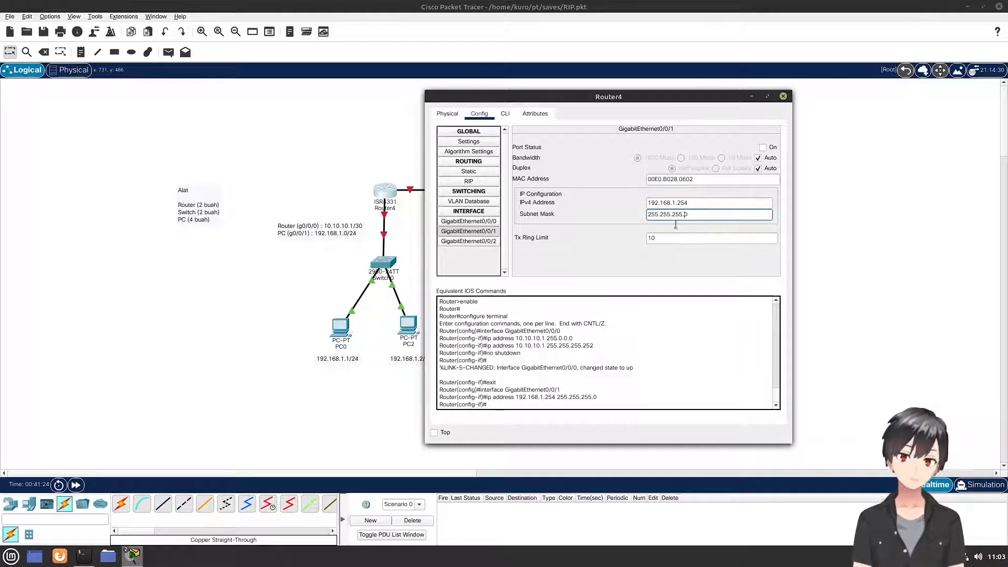
{"action": "left_click", "coordinate": [783, 96]}
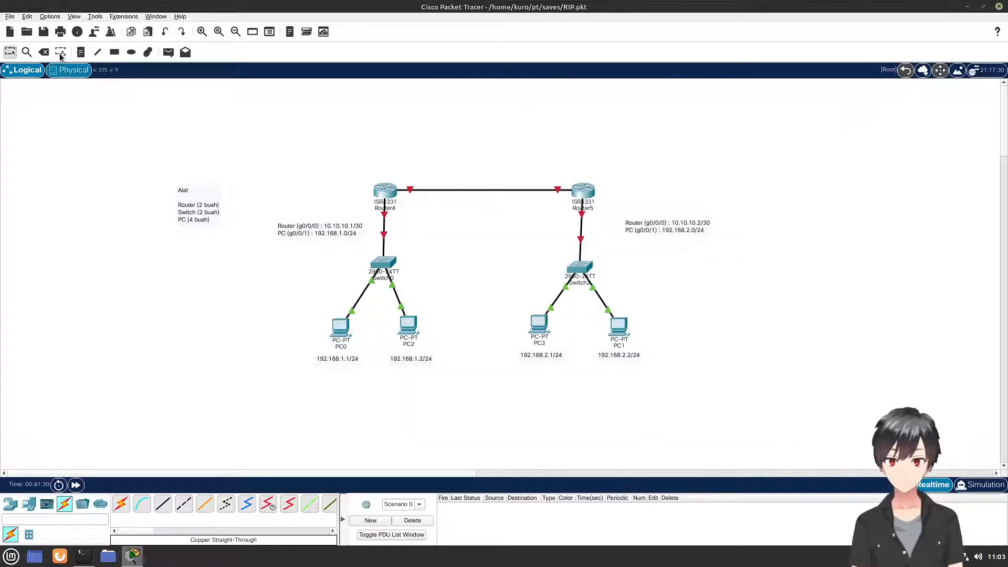
Delete the straight-through cable that links Router4 and Router5
{"action": "left_click", "coordinate": [44, 52]}
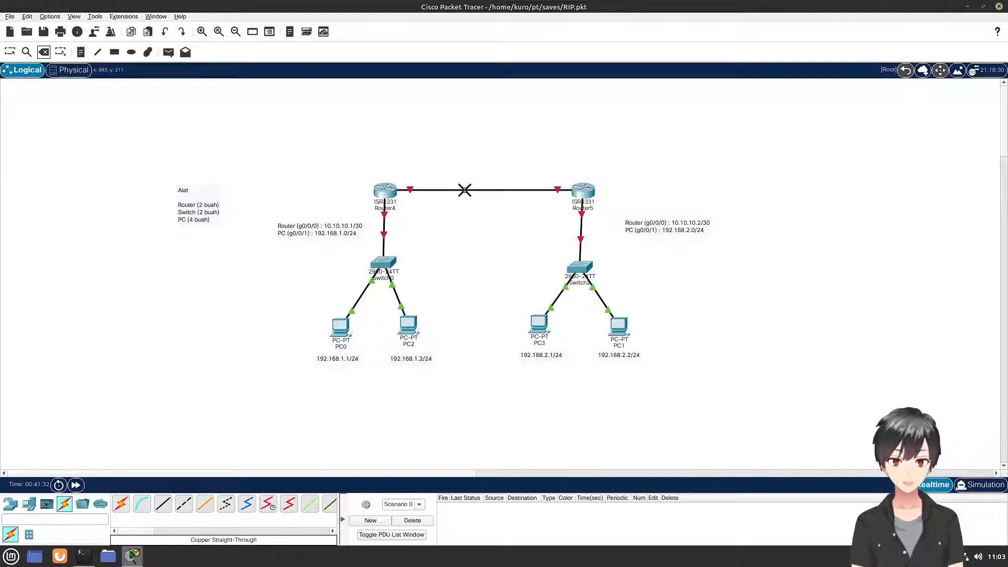
{"action": "left_click", "coordinate": [463, 189]}
{"action": "left_click", "coordinate": [9, 52]}
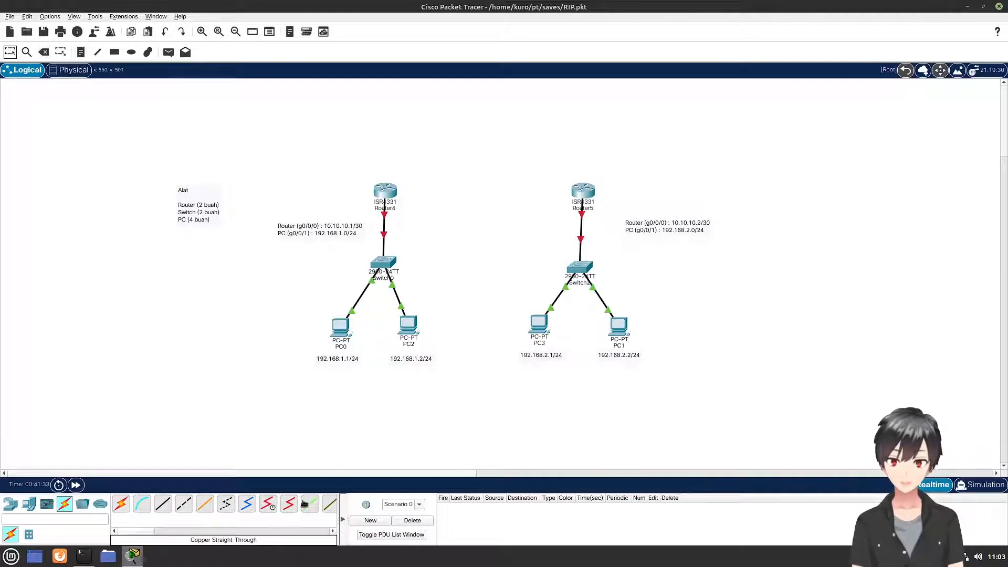
Connect Router4's GigabitEthernet0/0/0 to Router5's GigabitEthernet0/0/0 with a copper cross-over cable
{"action": "left_click", "coordinate": [183, 504]}
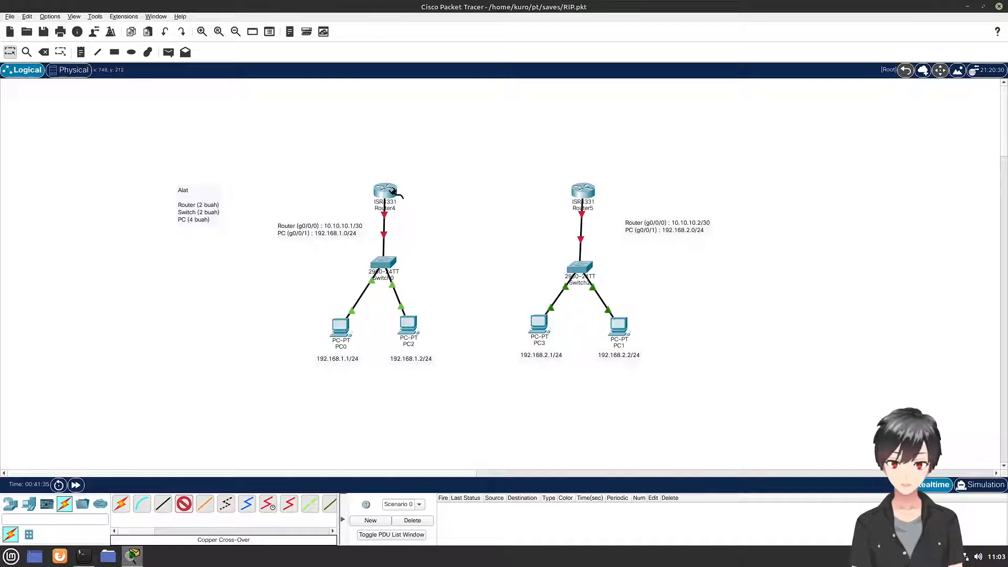
{"action": "left_click", "coordinate": [393, 191]}
{"action": "left_click", "coordinate": [430, 226]}
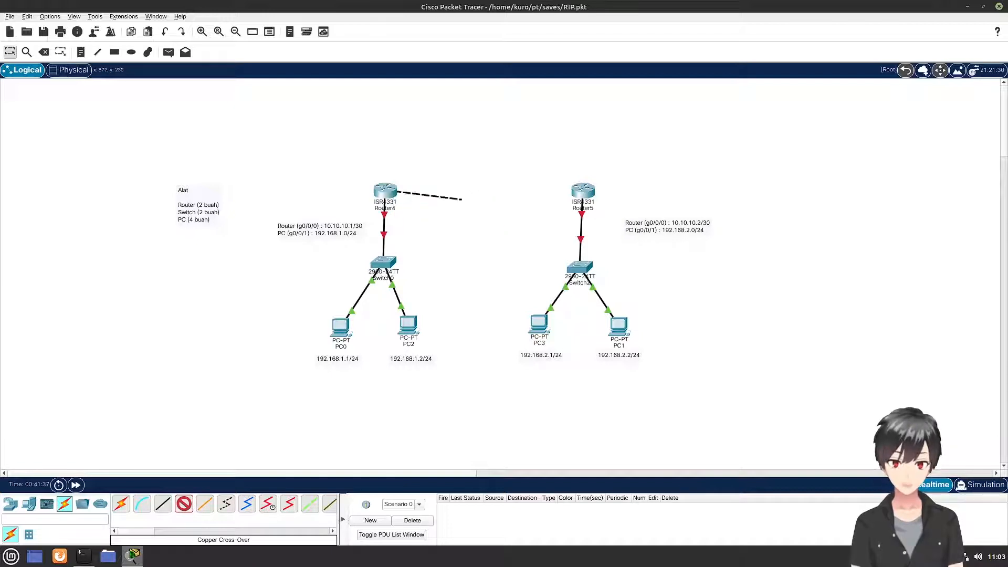
{"action": "left_click", "coordinate": [578, 190]}
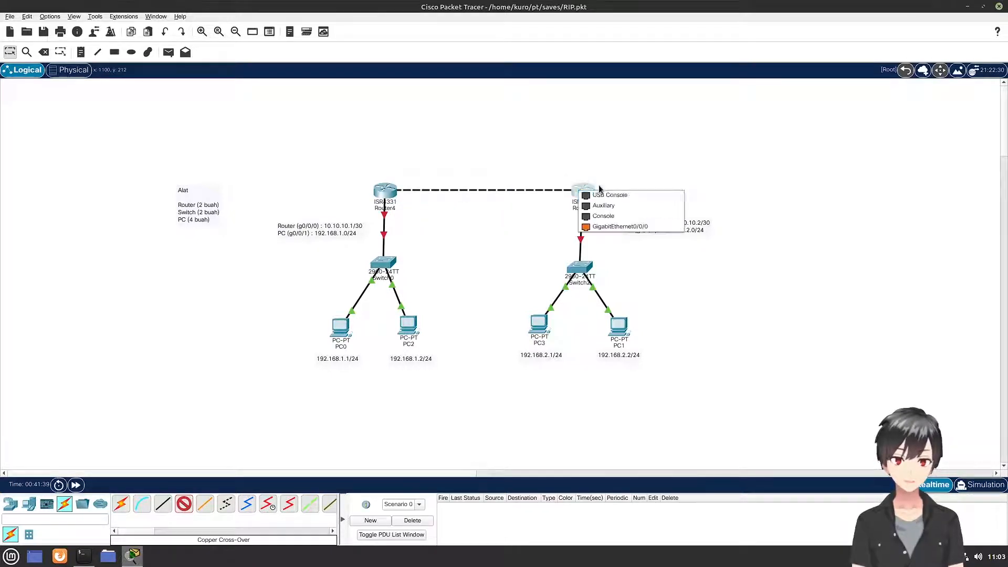
{"action": "left_click", "coordinate": [645, 226]}
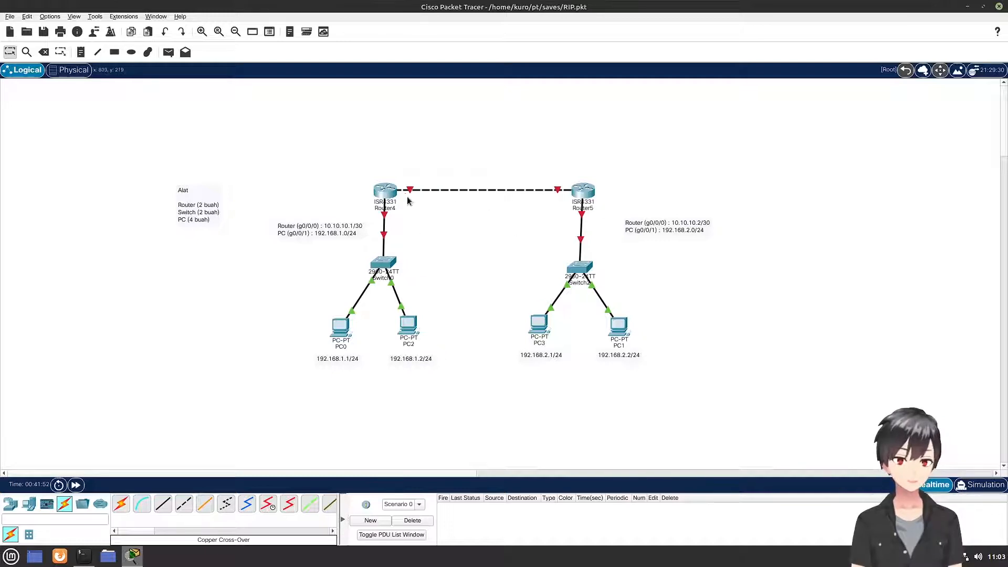
Review the GigabitEthernet0/0/0 and GigabitEthernet0/0/1 settings of Router4 and close its configuration
{"action": "left_click", "coordinate": [390, 192]}
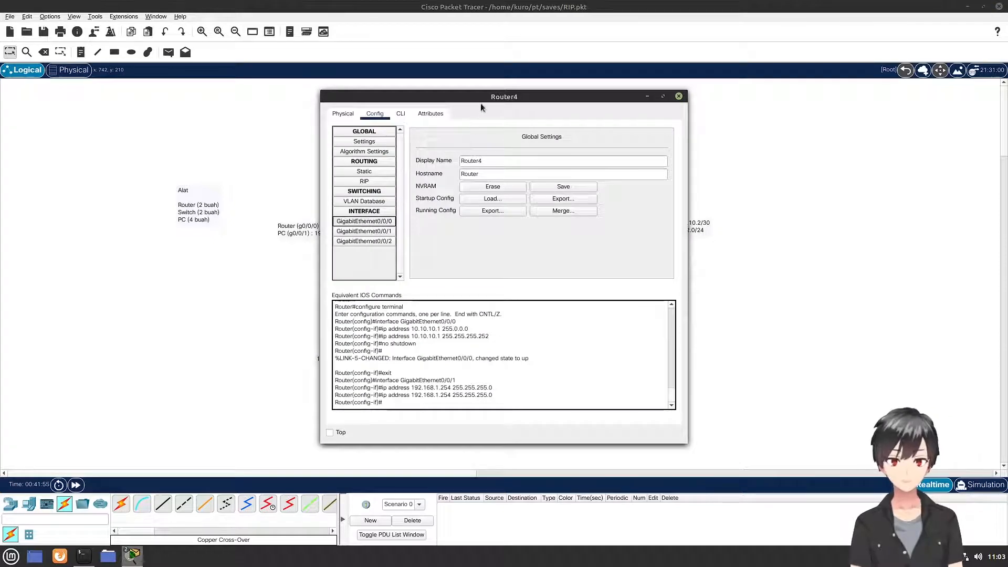
{"action": "left_click_drag", "start_coordinate": [504, 97], "coordinate": [592, 94]}
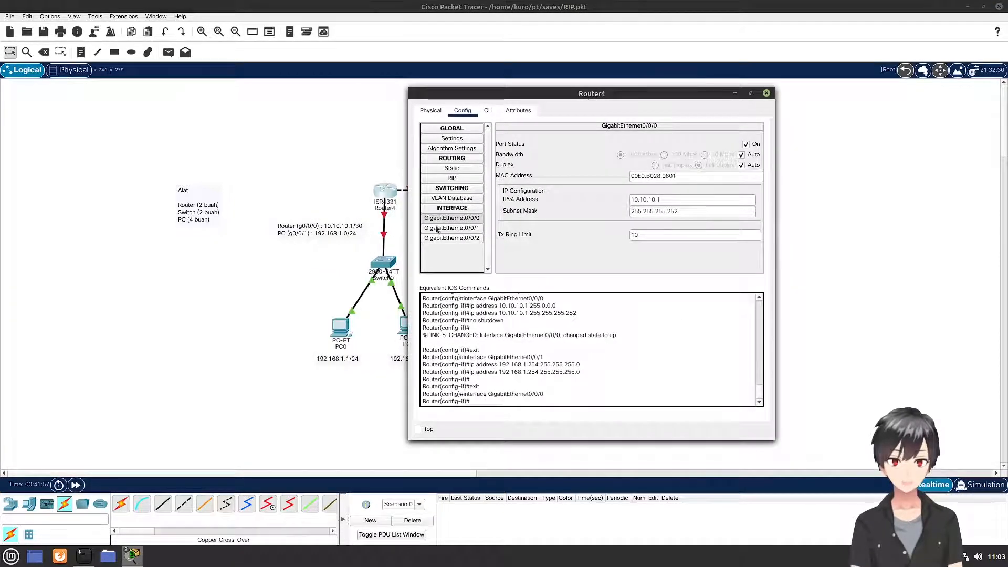
{"action": "left_click", "coordinate": [462, 230]}
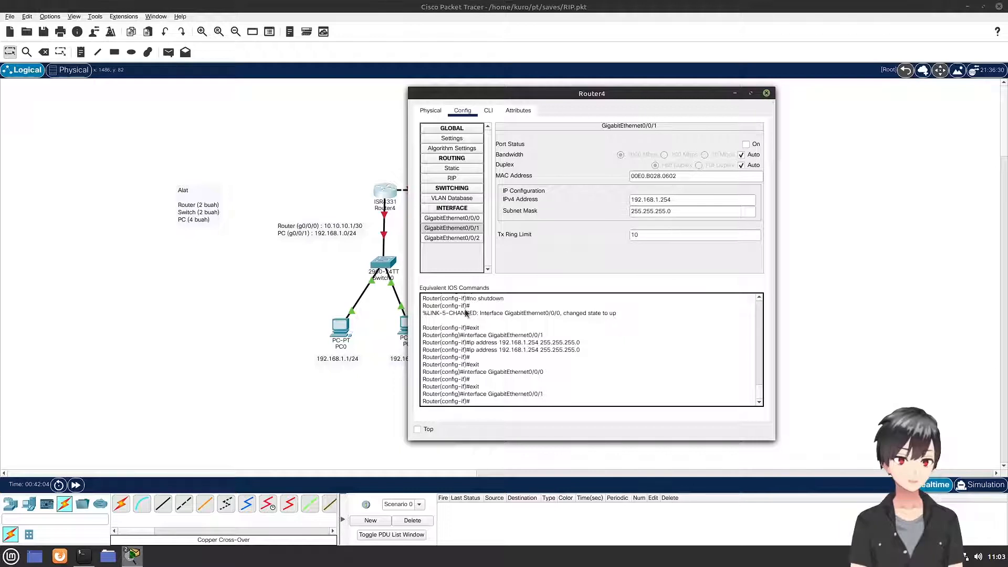
{"action": "left_click", "coordinate": [766, 93]}
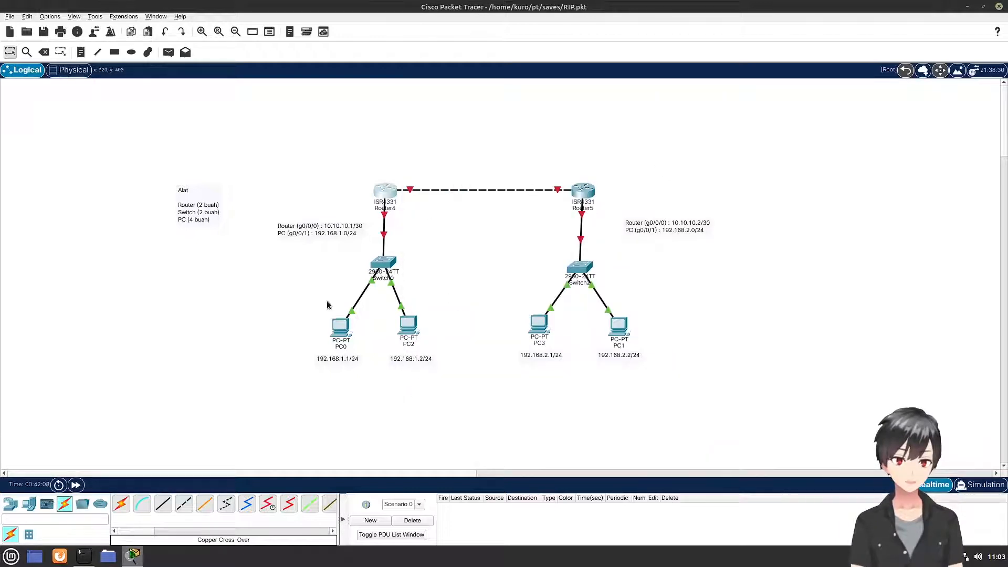
Give PC0 the static IPv4 address 192.168.1.1 with subnet mask 255.255.255.0
{"action": "left_click", "coordinate": [342, 337]}
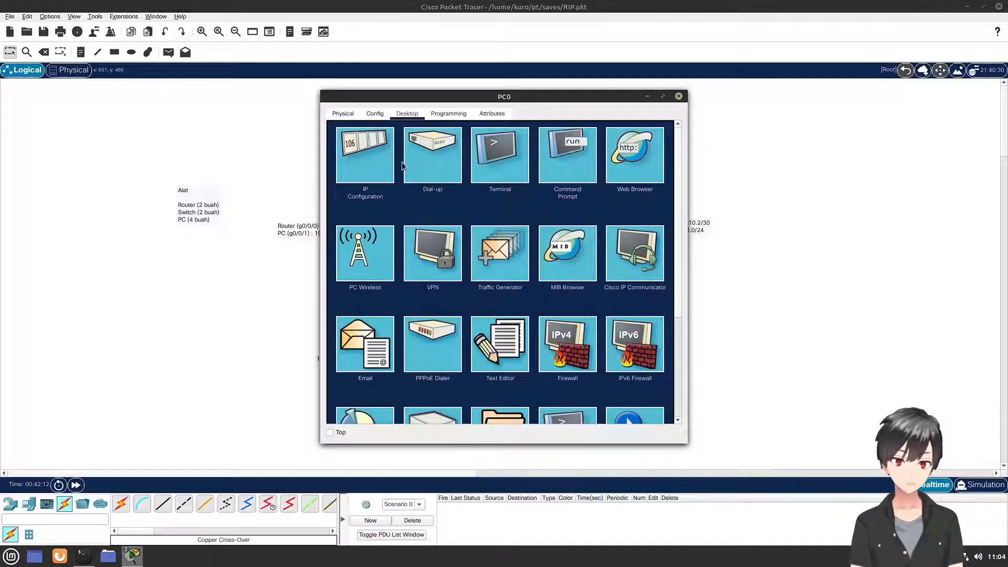
{"action": "left_click", "coordinate": [368, 166]}
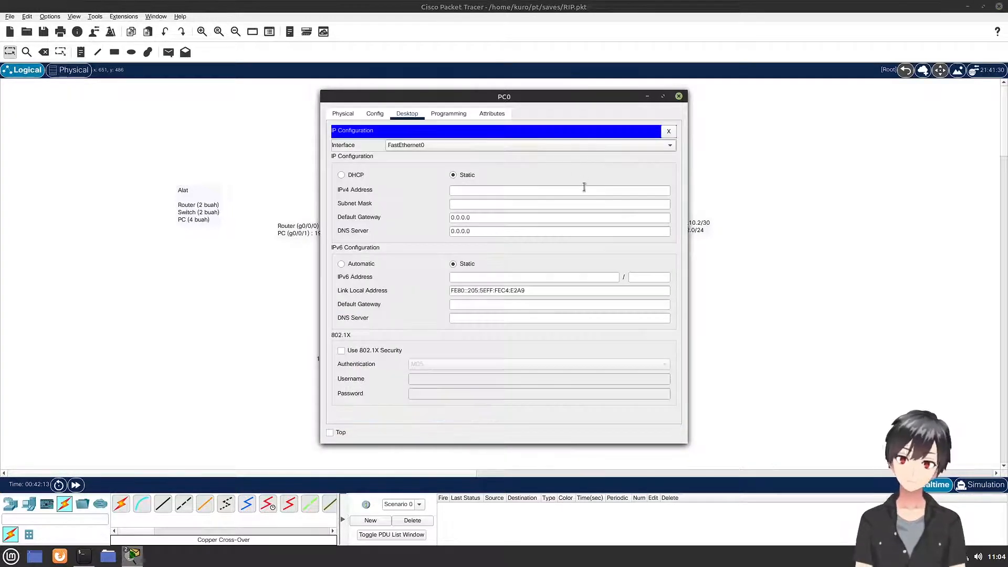
{"action": "left_click", "coordinate": [583, 190]}
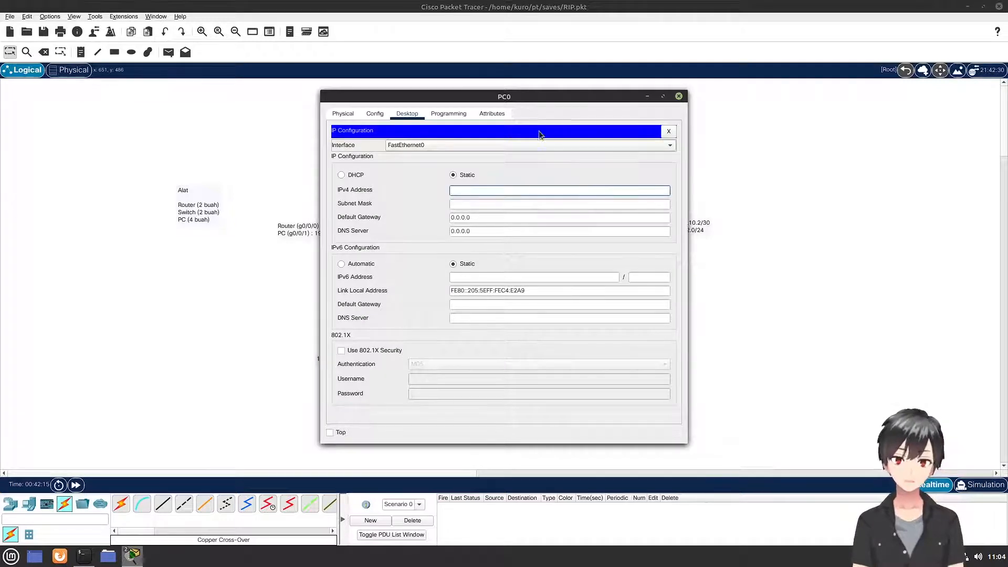
{"action": "left_click_drag", "start_coordinate": [538, 96], "coordinate": [817, 98]}
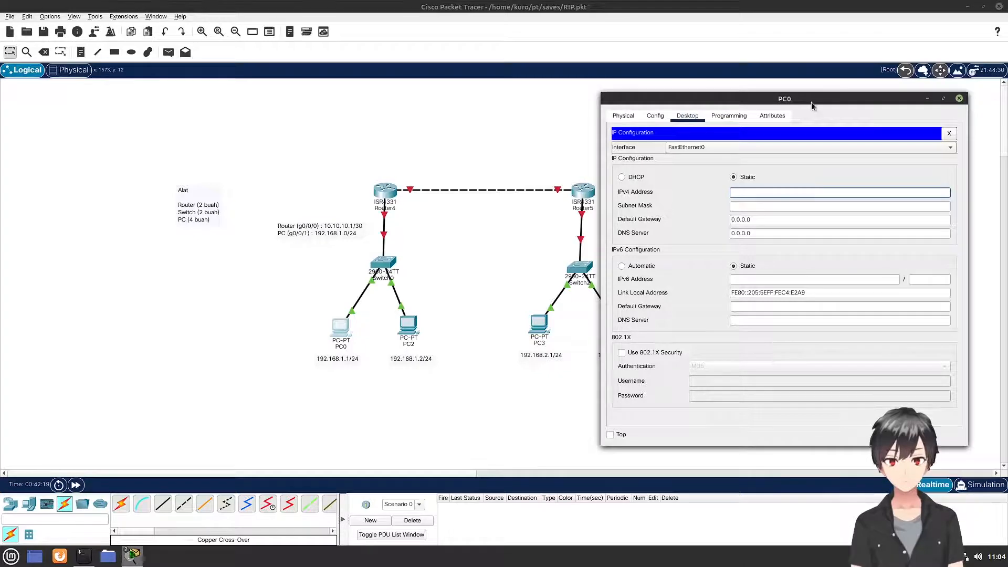
{"action": "left_click_drag", "start_coordinate": [810, 102], "coordinate": [610, 92]}
{"action": "type", "text": "192.168"}
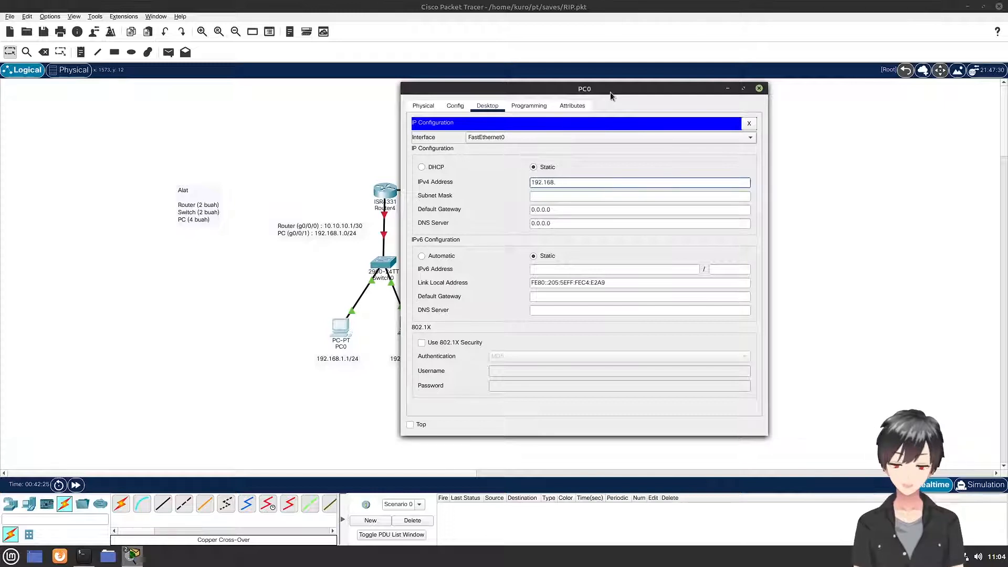
{"action": "type", "text": ".1."}
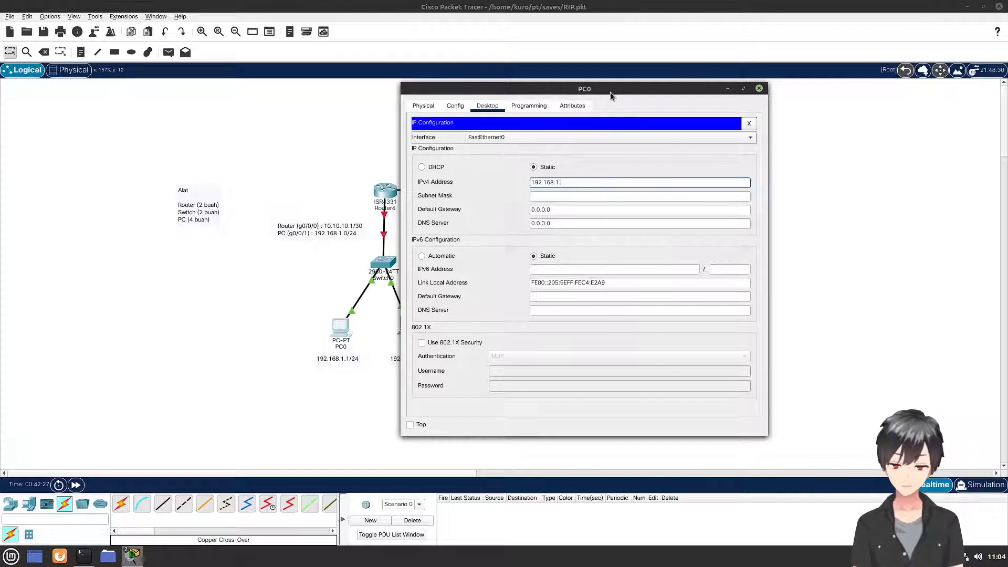
{"action": "type", "text": "1"}
{"action": "key", "text": "Tab"}
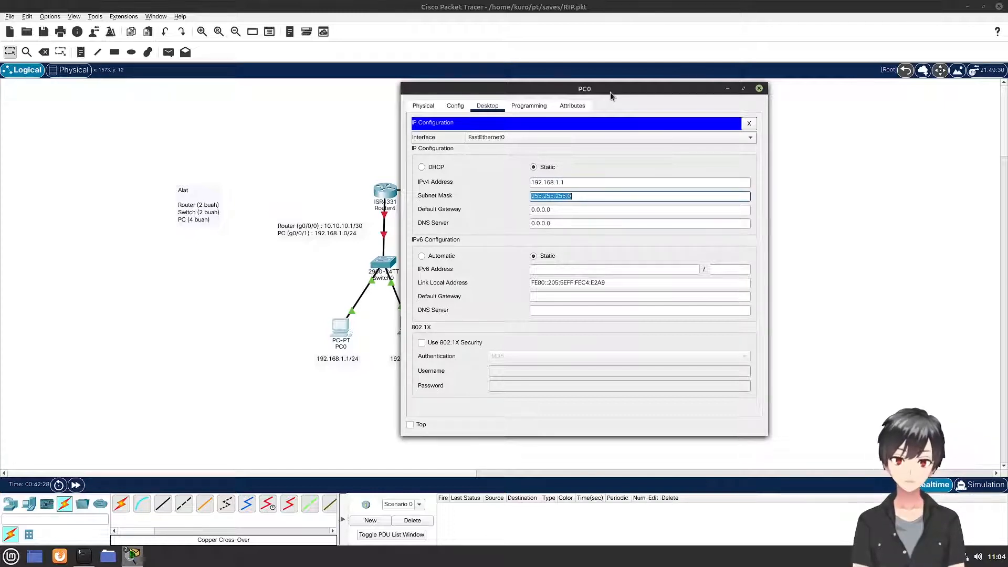
Set PC0's default gateway to 192.168.1.254 and close its configuration
{"action": "key", "text": "Tab"}
{"action": "type", "text": "192.1"}
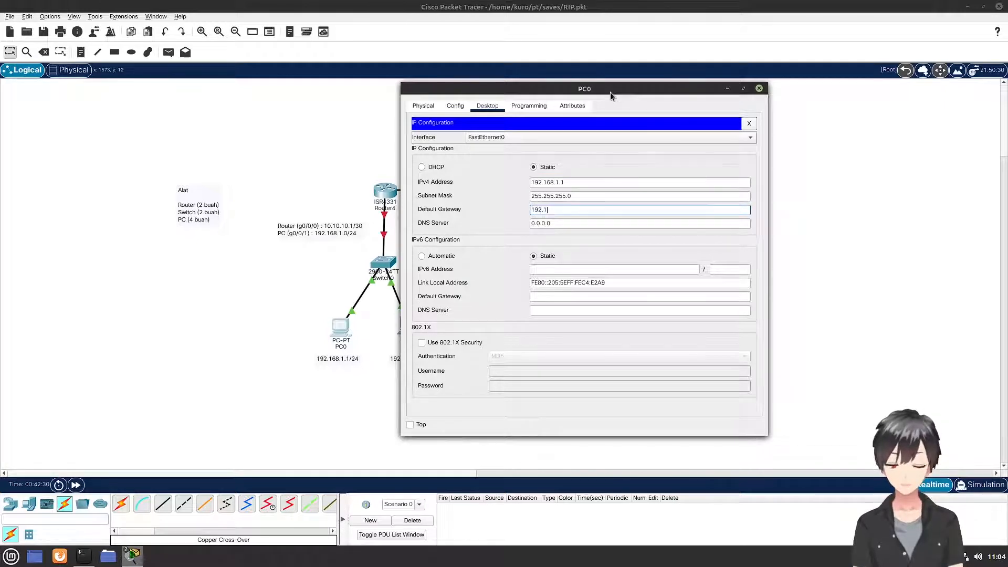
{"action": "type", "text": "68.1"}
{"action": "type", "text": ".254"}
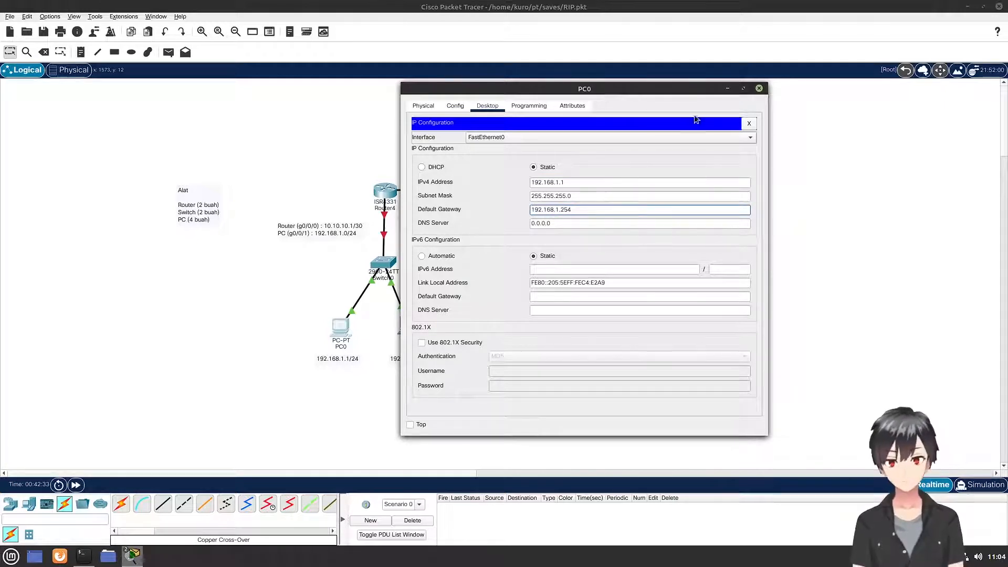
{"action": "left_click", "coordinate": [759, 88]}
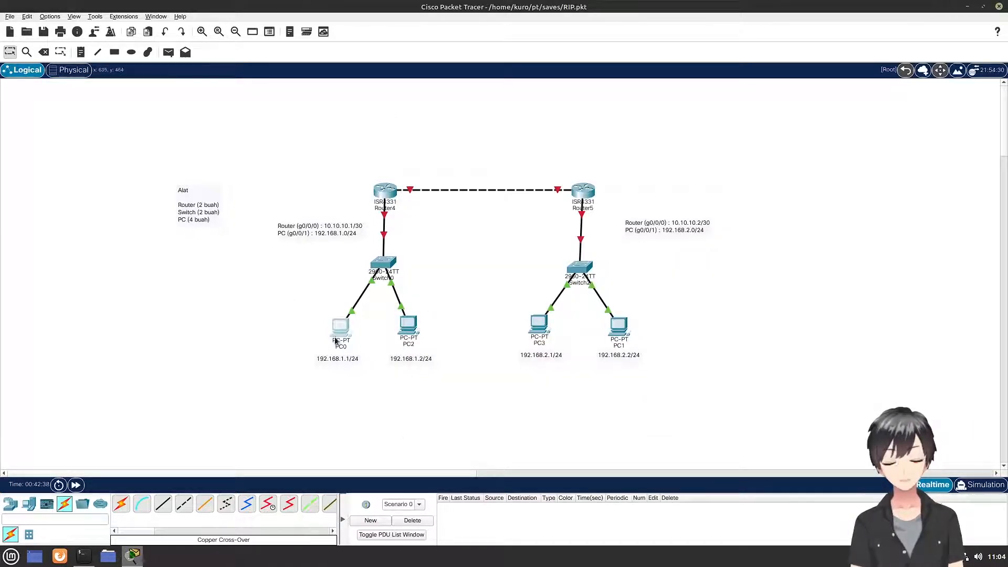
Give PC2 the static IPv4 address 192.168.1.2 with subnet mask 255.255.255.0
{"action": "left_click", "coordinate": [408, 336]}
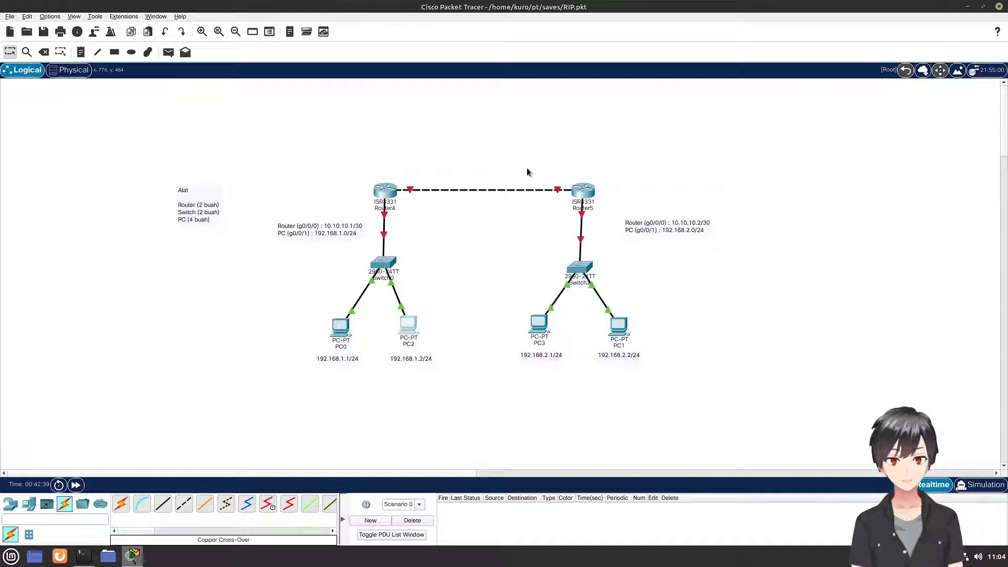
{"action": "left_click", "coordinate": [382, 160]}
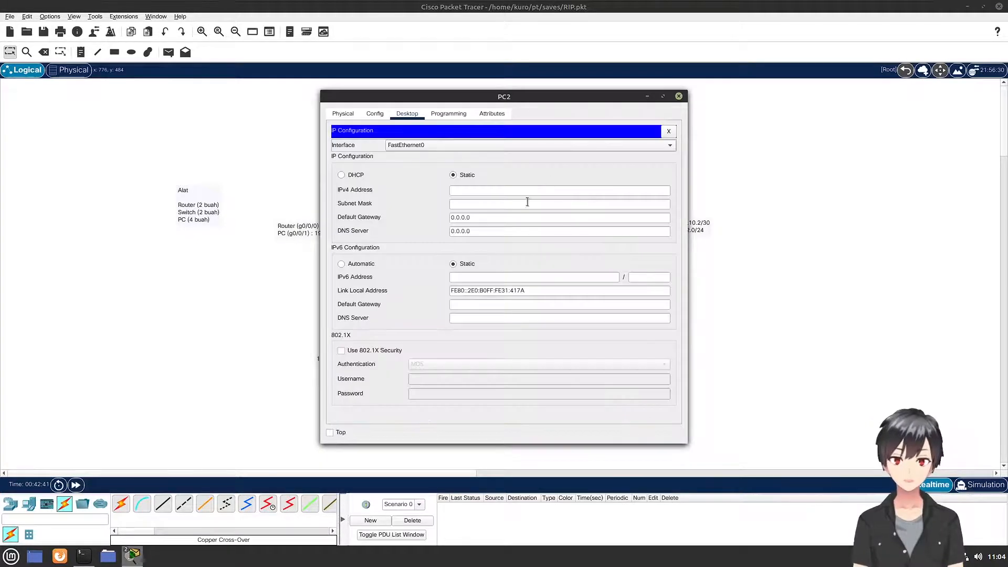
{"action": "left_click", "coordinate": [531, 190]}
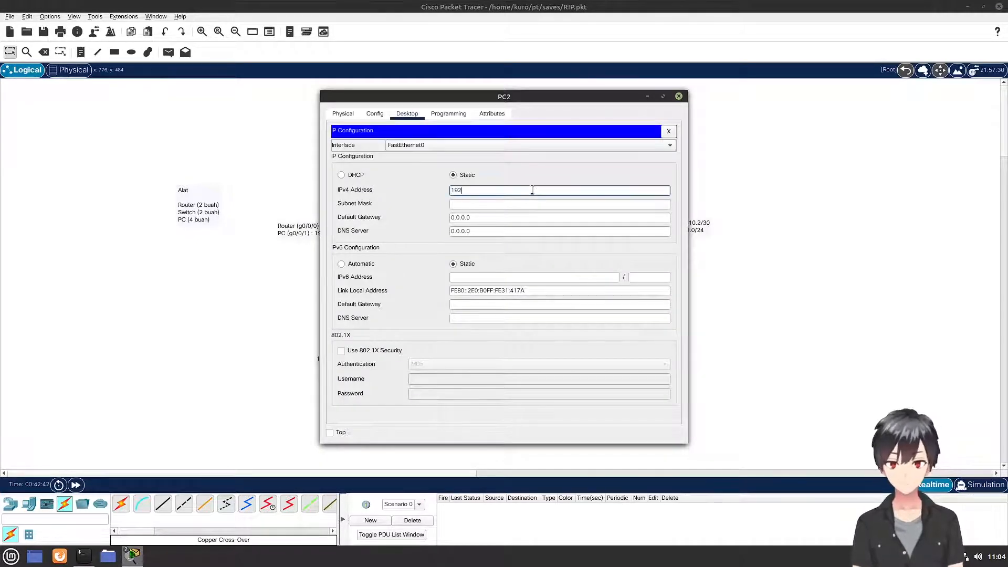
{"action": "type", "text": "192.168.1.2"}
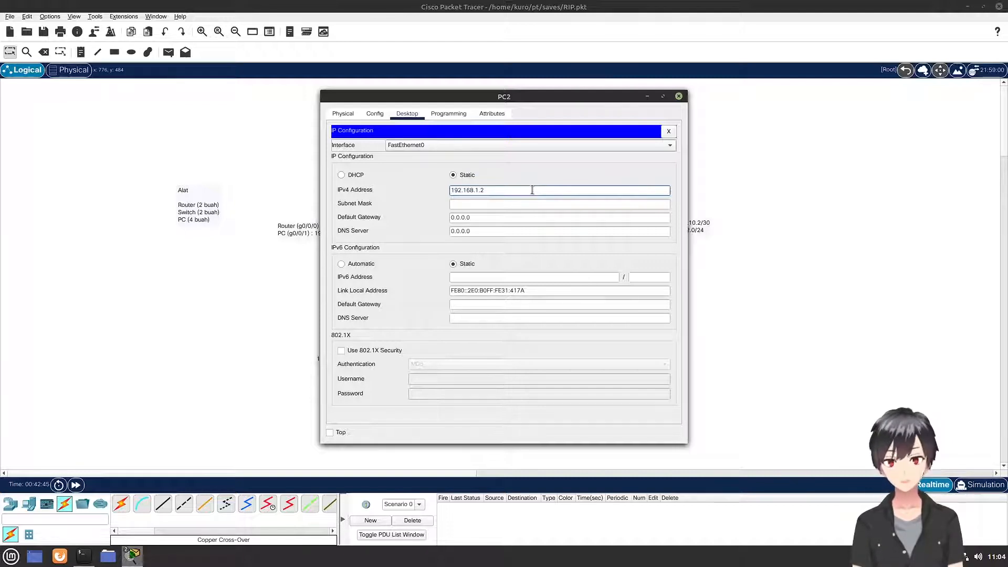
{"action": "left_click", "coordinate": [523, 204]}
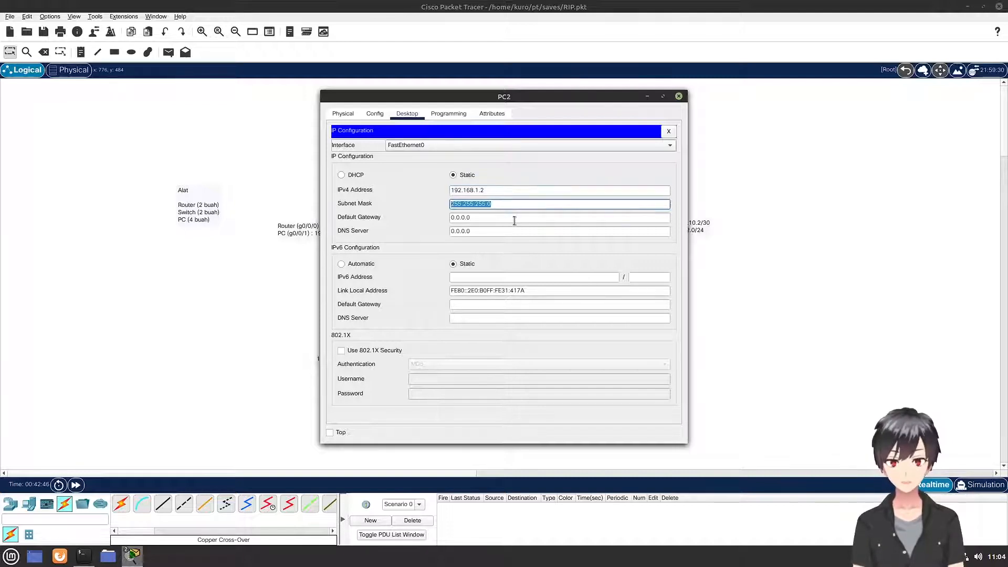
Set PC2's default gateway to 192.168.1.254 and close its configuration
{"action": "left_click", "coordinate": [514, 218]}
{"action": "key", "text": "BackSpace"}
{"action": "key", "text": "BackSpace"}
{"action": "key", "text": "BackSpace"}
{"action": "key", "text": "BackSpace"}
{"action": "key", "text": "BackSpace"}
{"action": "key", "text": "BackSpace"}
{"action": "type", "text": "192.168.1"}
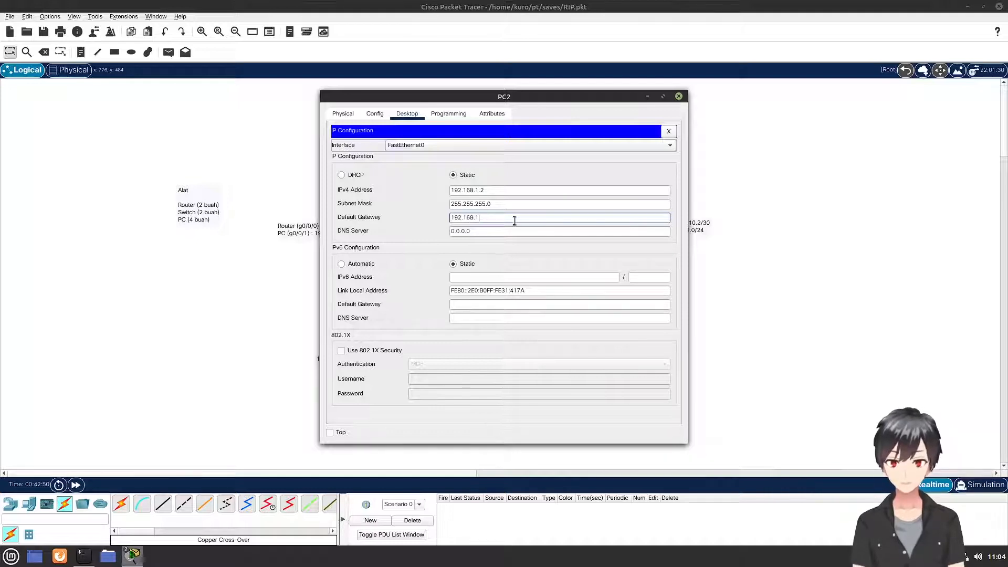
{"action": "type", "text": ".254"}
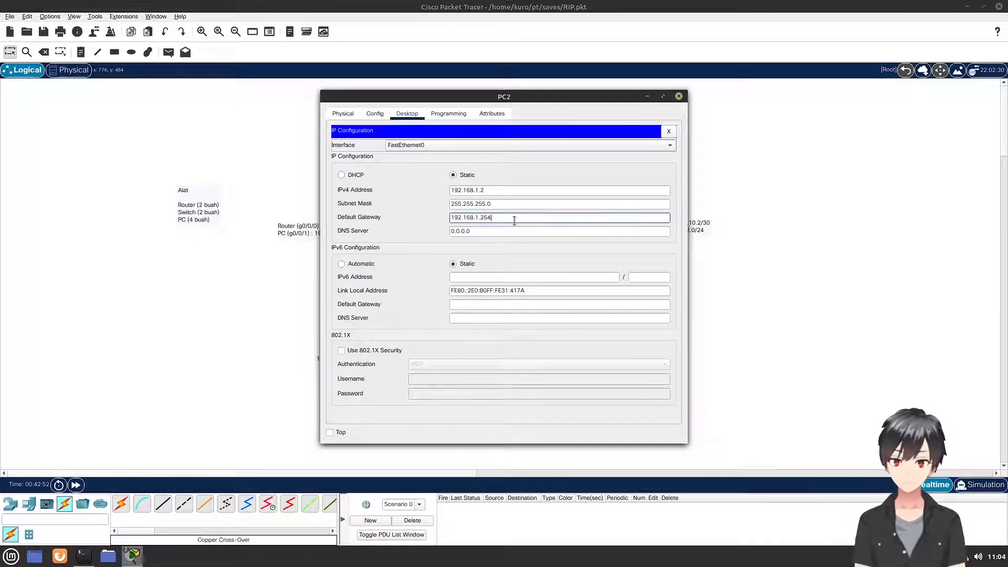
{"action": "left_click", "coordinate": [679, 96]}
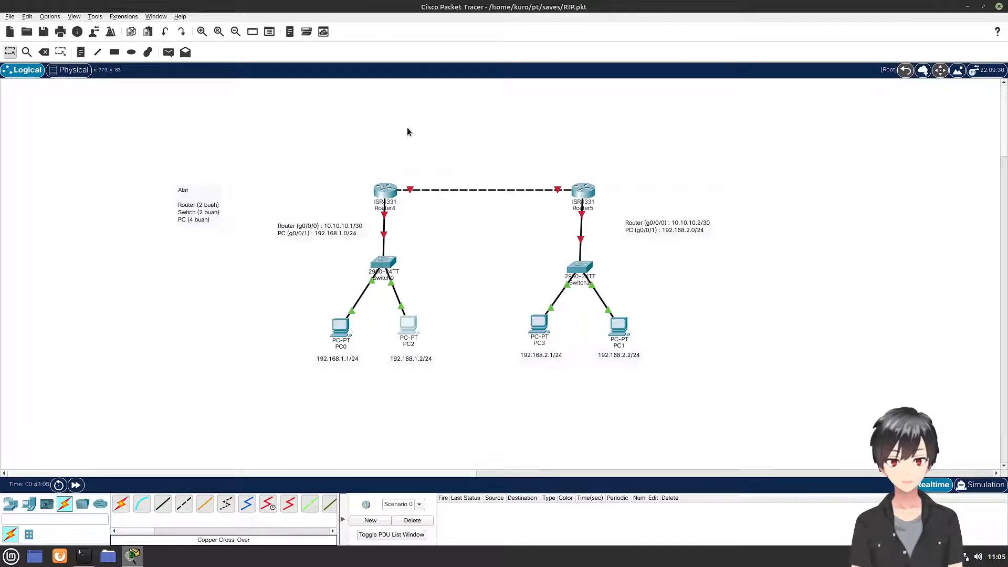
Turn on the GigabitEthernet0/0/1 port of Router4 and close the router's configuration
{"action": "left_click", "coordinate": [385, 190]}
{"action": "left_click", "coordinate": [364, 231]}
{"action": "left_click", "coordinate": [658, 147]}
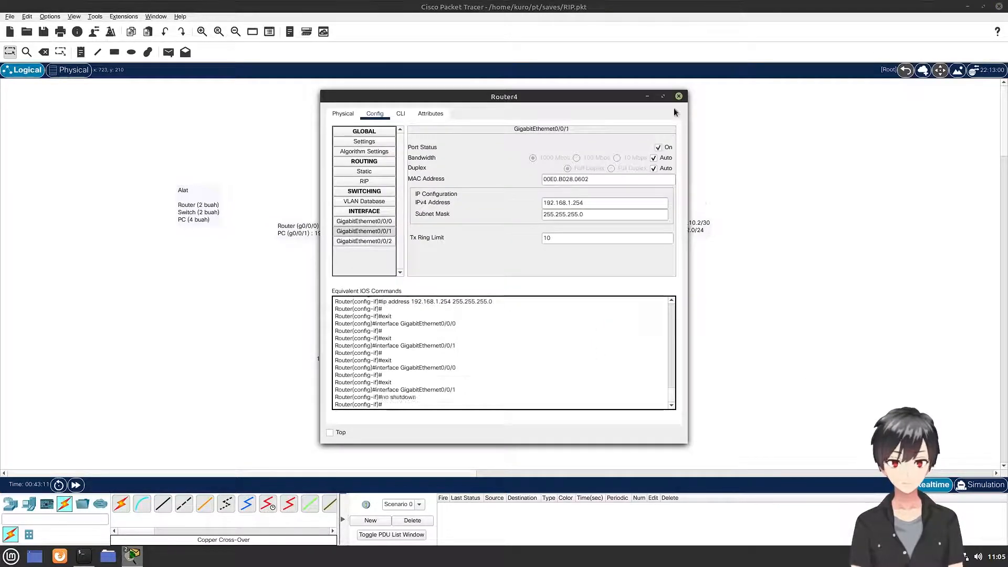
{"action": "left_click", "coordinate": [679, 96]}
Configure Router5's GigabitEthernet0/0/0 with IPv4 address 10.10.10.2 and subnet mask 255.255.255.252, and turn the port on
{"action": "double_click", "coordinate": [582, 194]}
{"action": "left_click", "coordinate": [375, 113]}
{"action": "left_click", "coordinate": [585, 202]}
{"action": "type", "text": "1."}
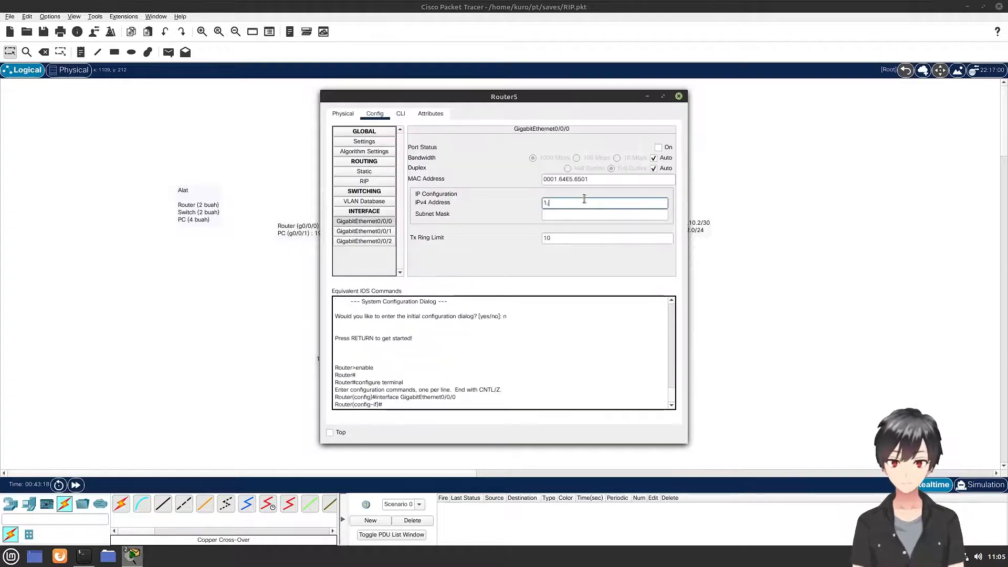
{"action": "type", "text": "0.10.10.2"}
{"action": "key", "text": "Tab"}
{"action": "type", "text": "255.255.255.2"}
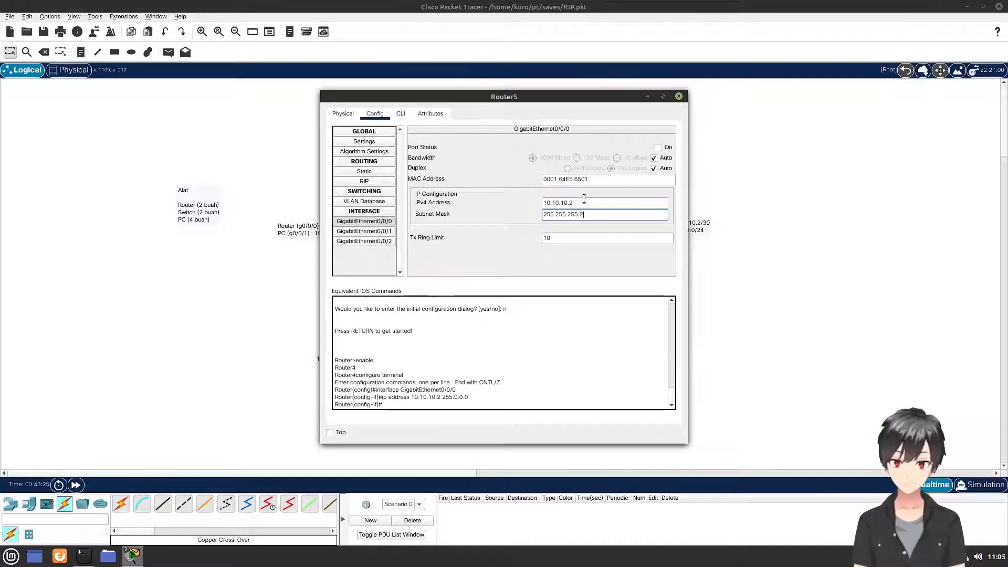
{"action": "type", "text": "52"}
{"action": "left_click", "coordinate": [658, 147]}
Assign Router5's GigabitEthernet0/0/1 the IPv4 address 192.168.2.1 and close the router's configuration
{"action": "left_click", "coordinate": [364, 231]}
{"action": "left_click", "coordinate": [624, 203]}
{"action": "type", "text": "192.168."}
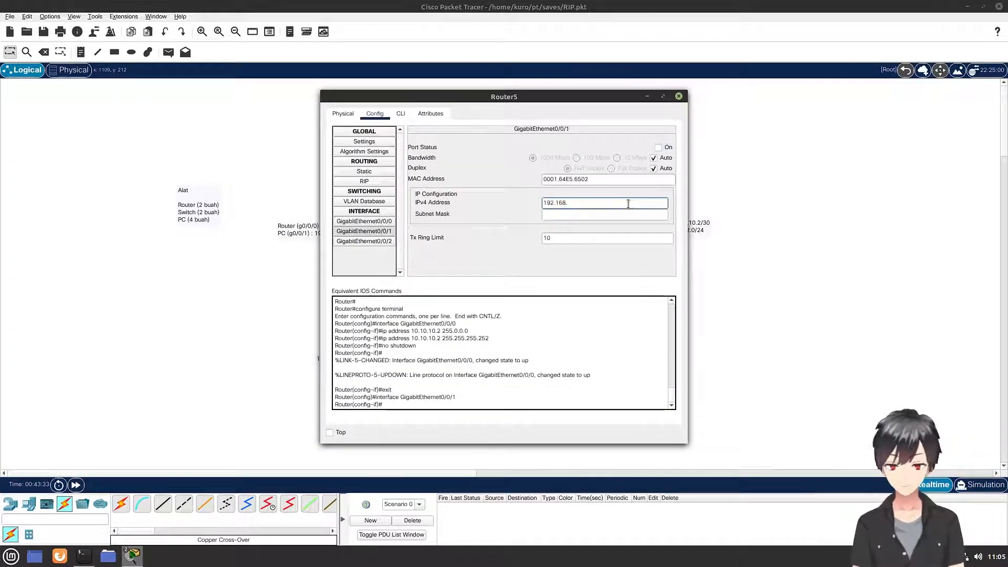
{"action": "type", "text": "2.1"}
{"action": "key", "text": "Tab"}
{"action": "left_click", "coordinate": [679, 96]}
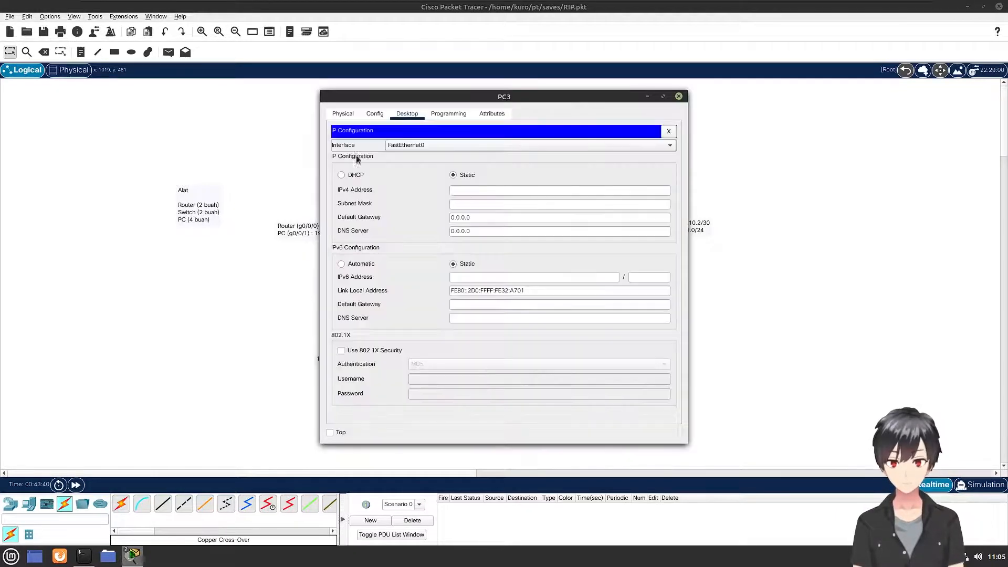
Give PC3 the static IPv4 address 192.168.2.1, subnet mask 255.255.255.0 and default gateway 192.168.2.254
{"action": "left_click", "coordinate": [466, 191]}
{"action": "type", "text": "192.168.2.1"}
{"action": "key", "text": "Tab"}
{"action": "key", "text": "Tab"}
{"action": "type", "text": "192.168.2.254"}
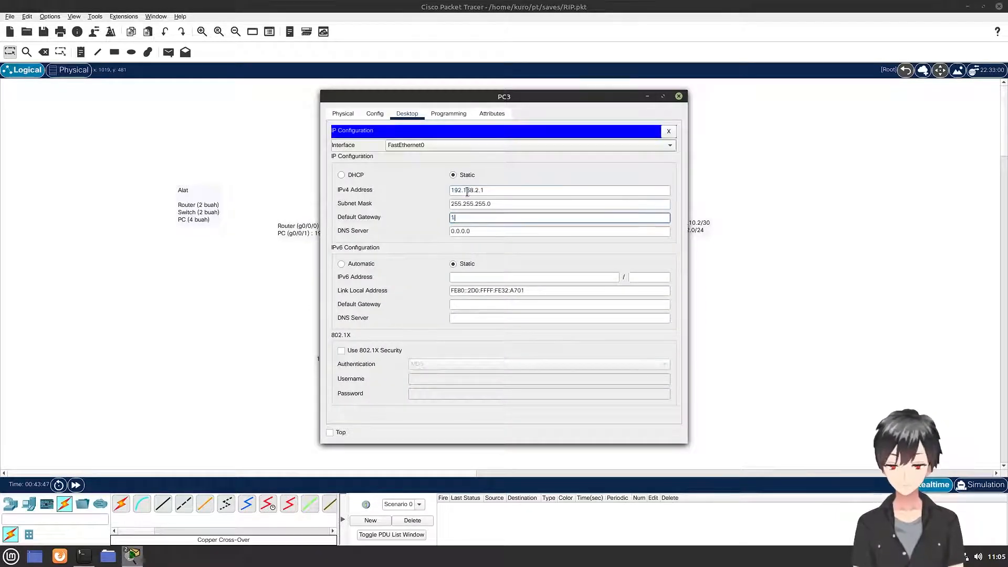
Give PC1 the static IPv4 address 192.168.2.2, subnet mask 255.255.255.0 and default gateway 192.168.2.254, and close its configuration
{"action": "left_click", "coordinate": [622, 332]}
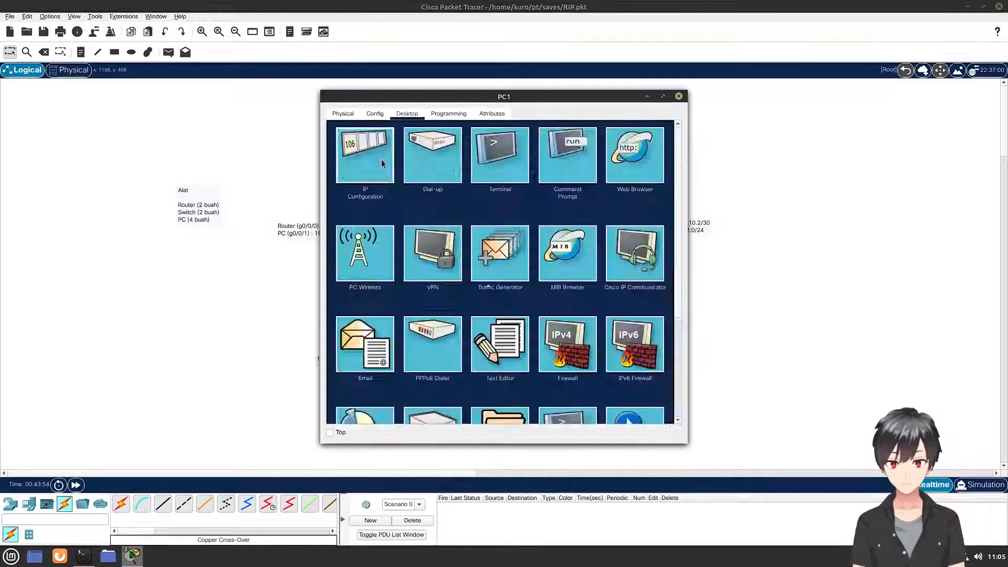
{"action": "left_click", "coordinate": [384, 157]}
{"action": "left_click", "coordinate": [479, 190]}
{"action": "type", "text": "192.168.2.2"}
{"action": "key", "text": "Tab"}
{"action": "key", "text": "Tab"}
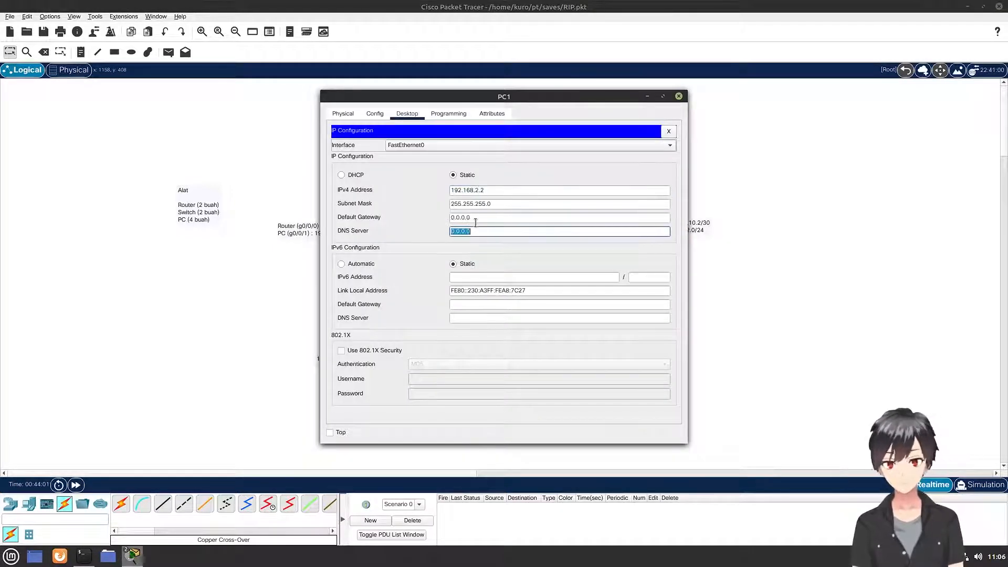
{"action": "type", "text": "192.168.2.254"}
{"action": "left_click", "coordinate": [678, 97]}
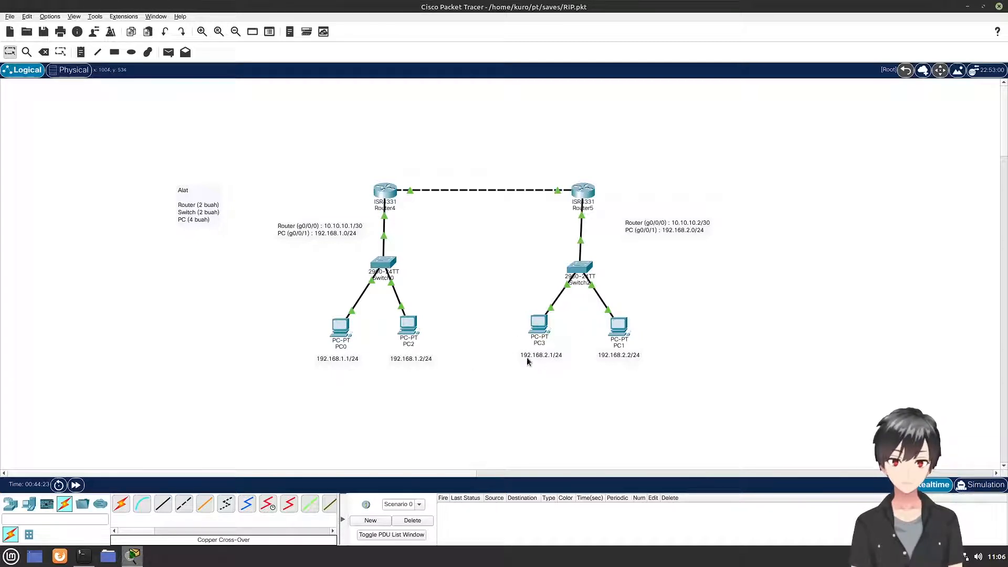
Ping 192.168.2.1 from PC0's command prompt to test connectivity between the two LANs before routing is configured
{"action": "left_click", "coordinate": [350, 328]}
{"action": "left_click", "coordinate": [546, 171]}
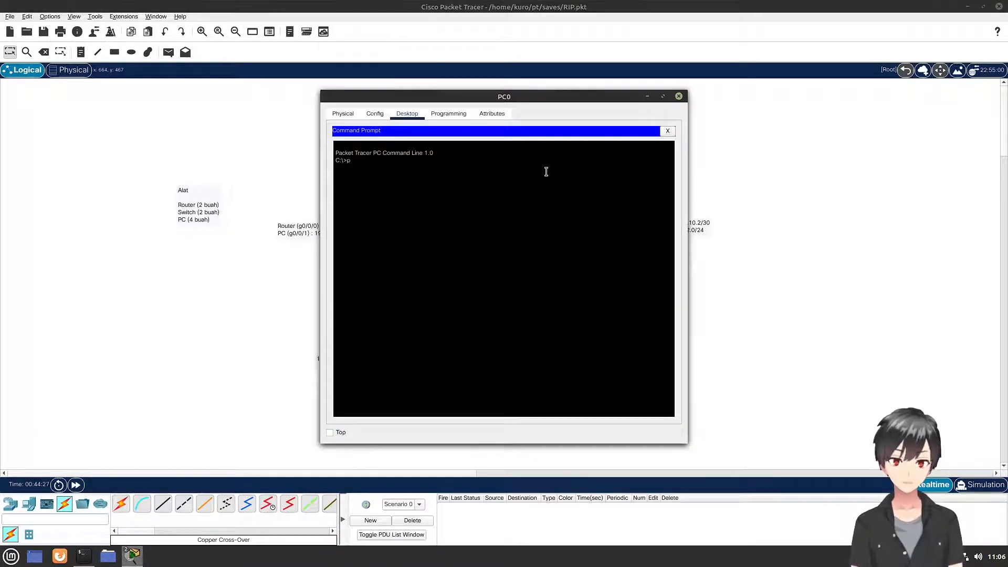
{"action": "type", "text": "ping 192.168.2"}
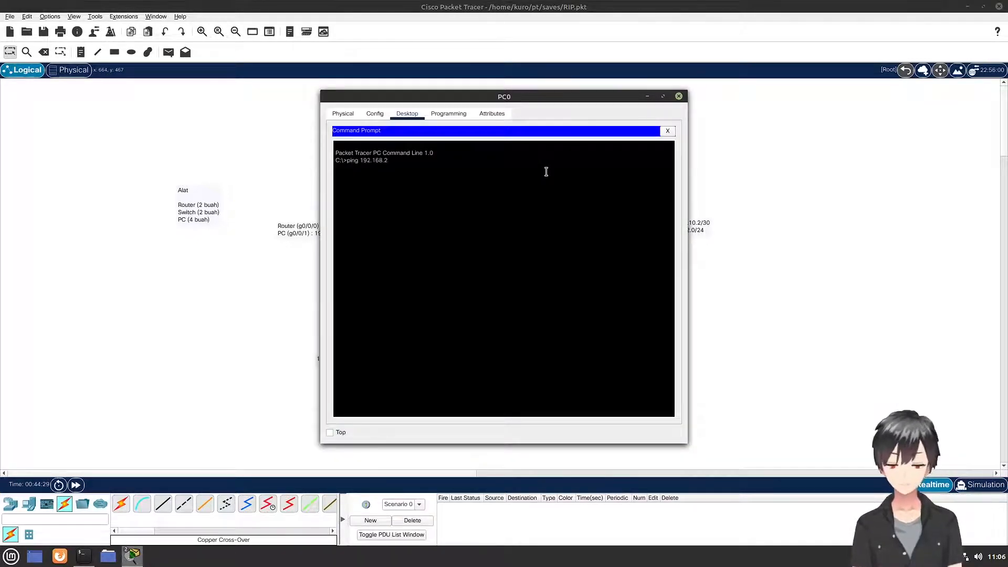
{"action": "type", "text": ".1"}
{"action": "key", "text": "Return"}
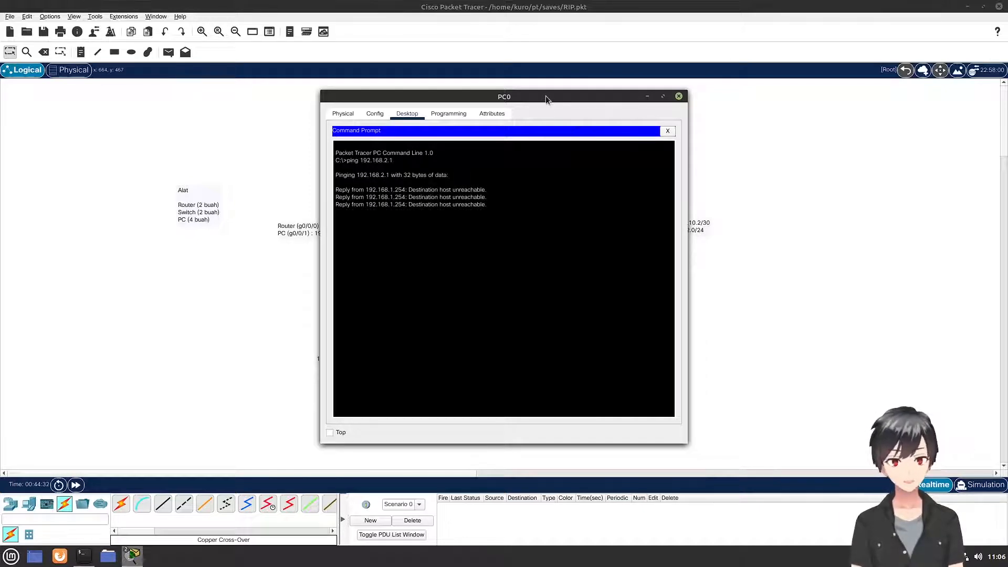
{"action": "left_click_drag", "start_coordinate": [546, 96], "coordinate": [272, 89]}
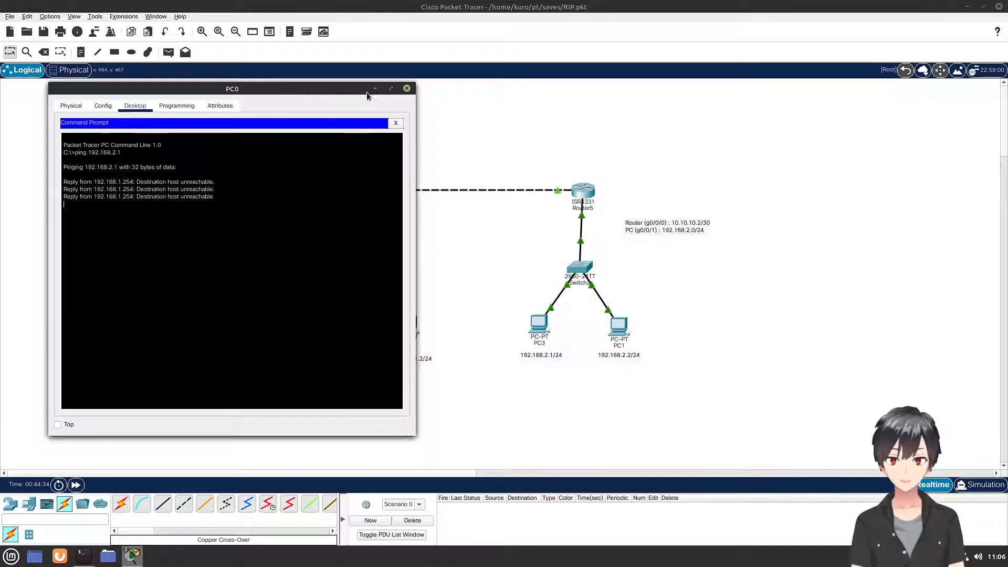
{"action": "left_click", "coordinate": [406, 88]}
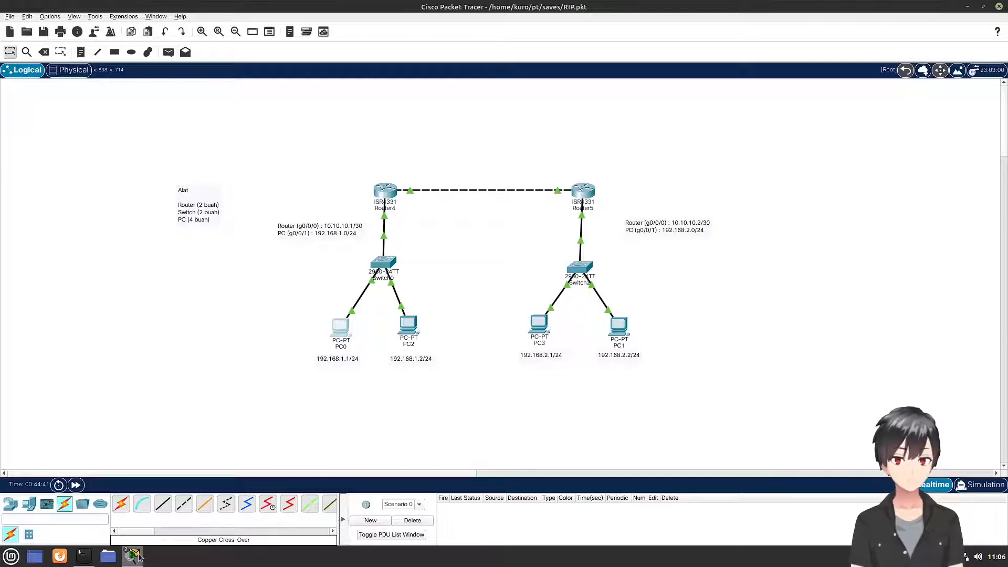
Bring back PC0's command prompt, examine the ping results for 192.168.2.1, and close the window
{"action": "mouse_move", "coordinate": [132, 556]}
{"action": "left_click", "coordinate": [191, 512]}
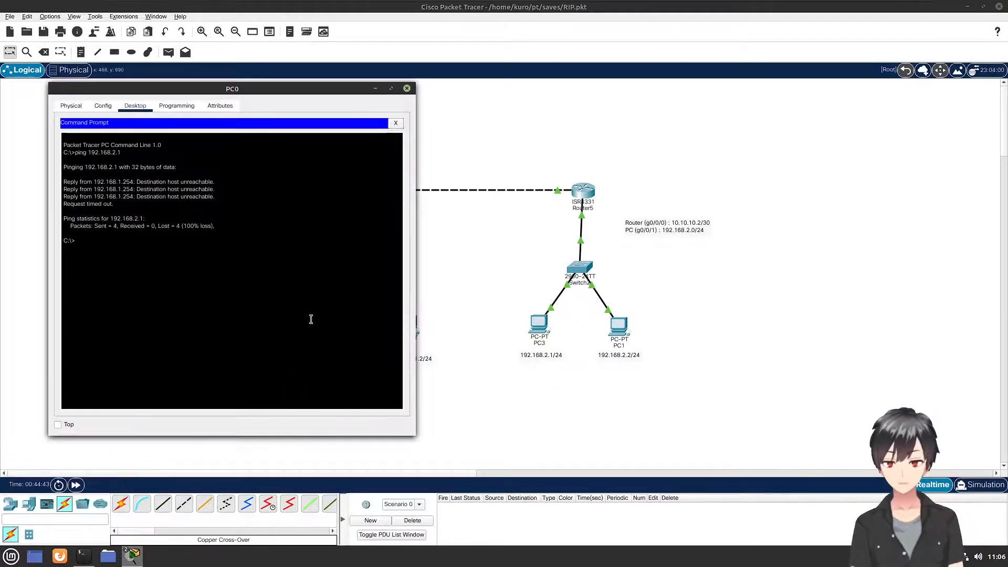
{"action": "left_click_drag", "start_coordinate": [232, 88], "coordinate": [333, 103]}
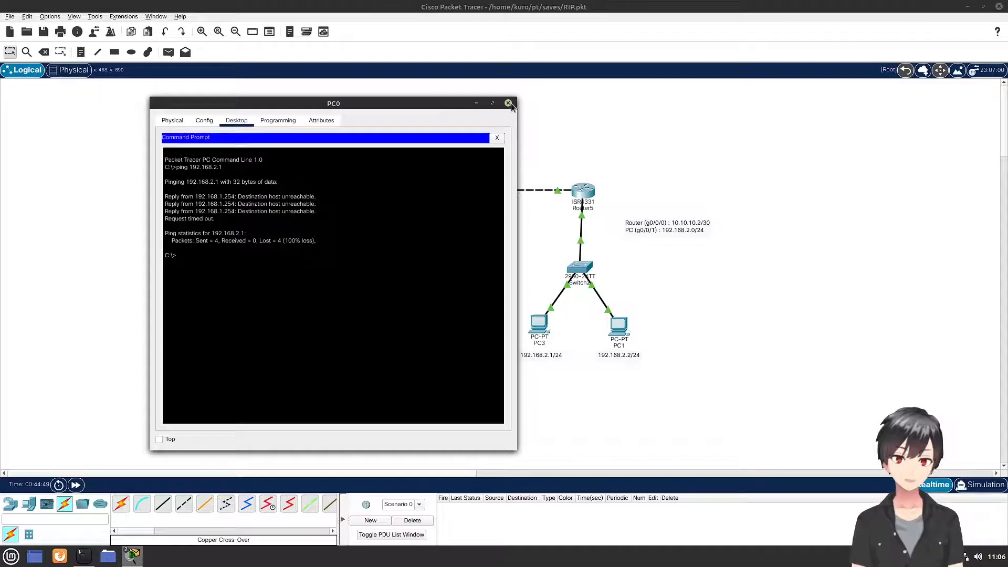
{"action": "left_click_drag", "start_coordinate": [427, 103], "coordinate": [463, 95]}
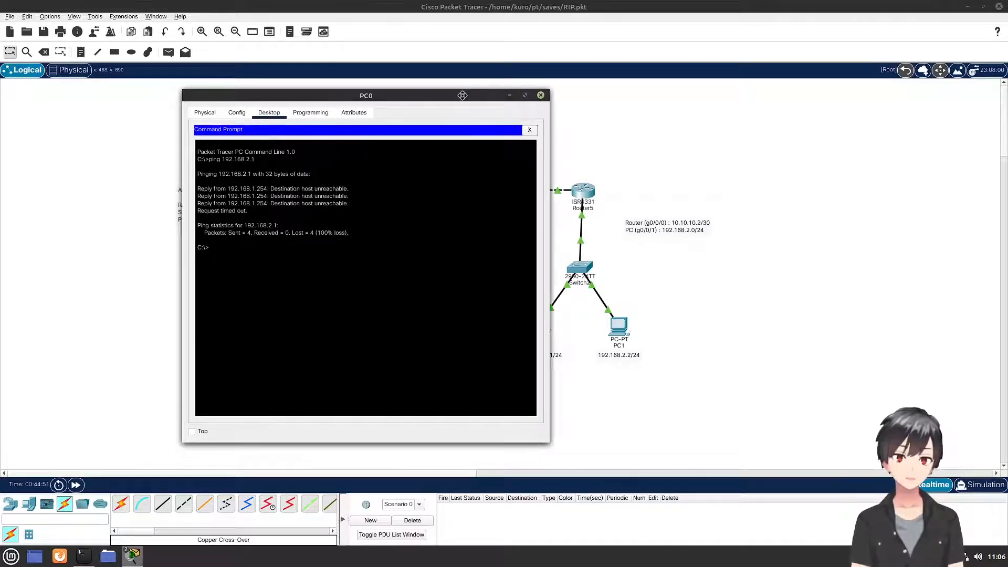
{"action": "left_click", "coordinate": [548, 95]}
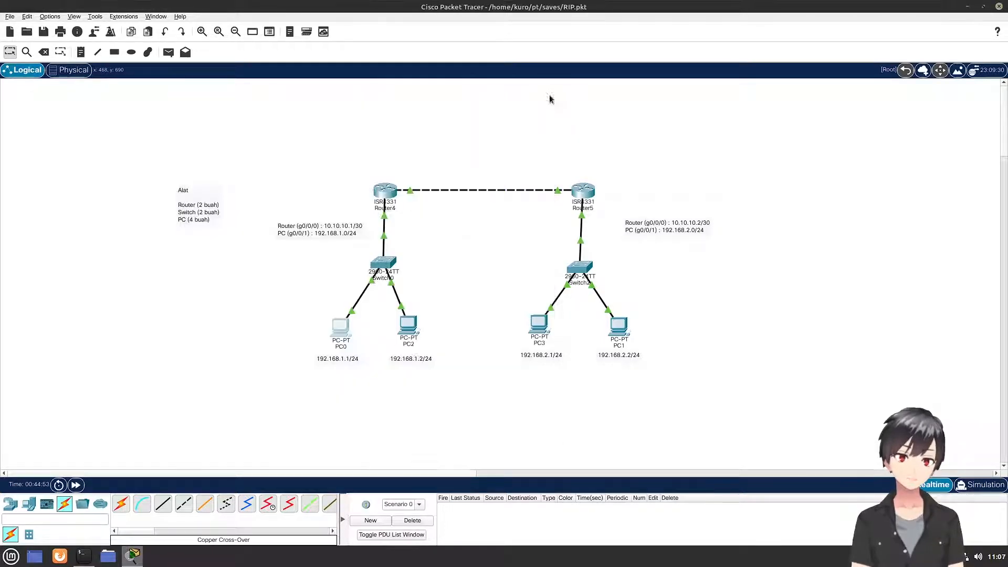
Enable RIP routing on Router4 from its command line with router rip and set it to version 2
{"action": "left_click", "coordinate": [386, 192]}
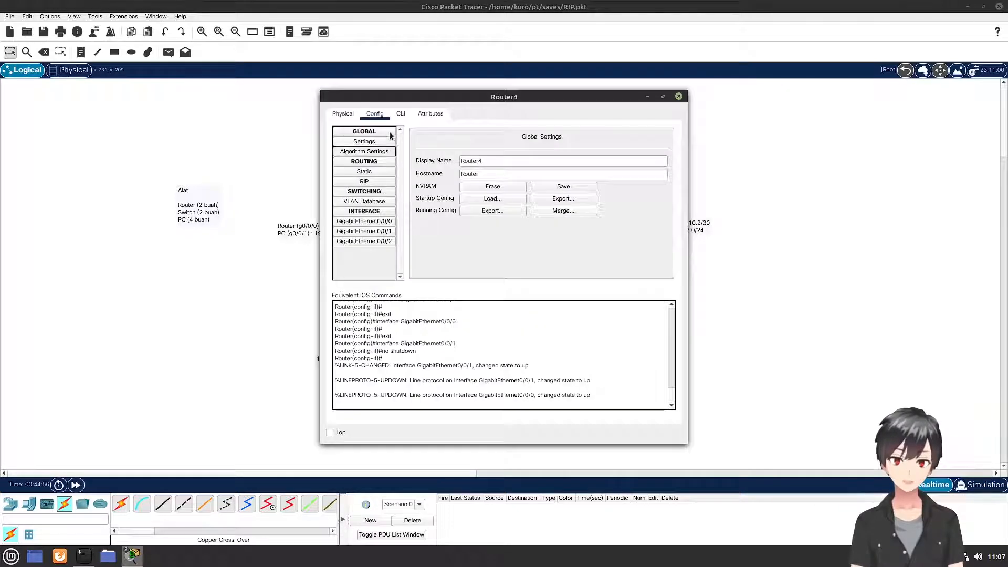
{"action": "left_click", "coordinate": [400, 113]}
{"action": "key", "text": "Return"}
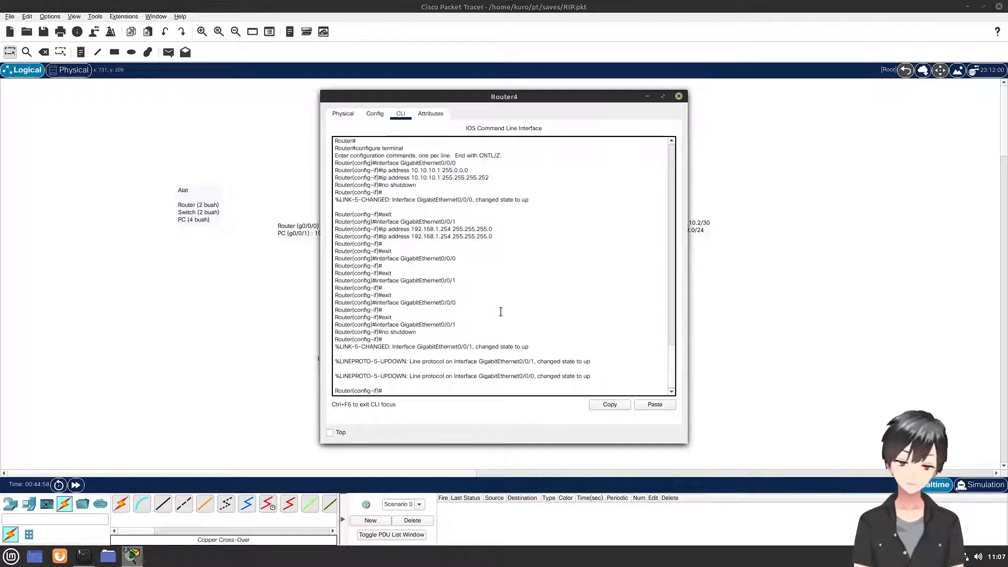
{"action": "type", "text": "roouter"}
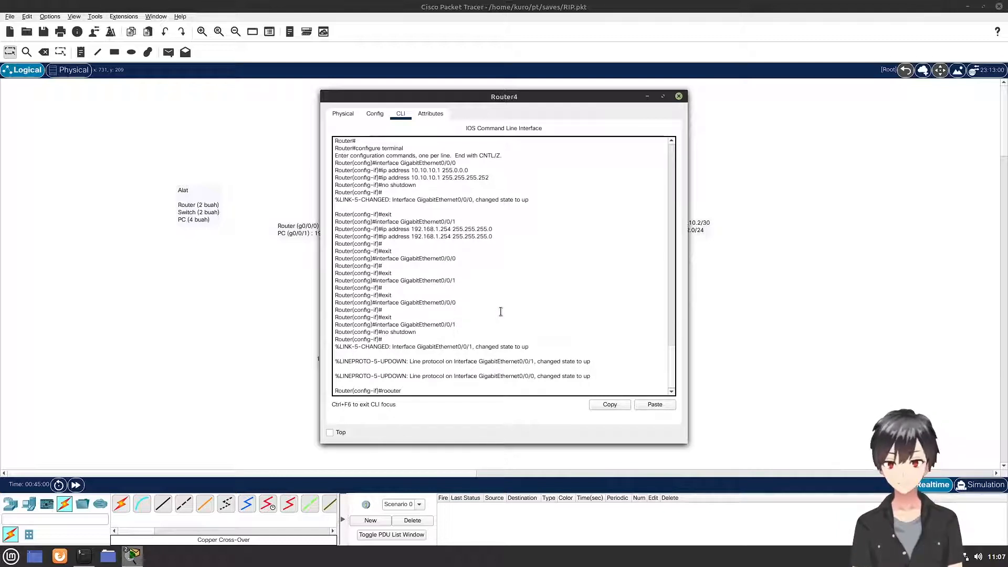
{"action": "key", "text": "BackSpace"}
{"action": "key", "text": "BackSpace"}
{"action": "key", "text": "BackSpace"}
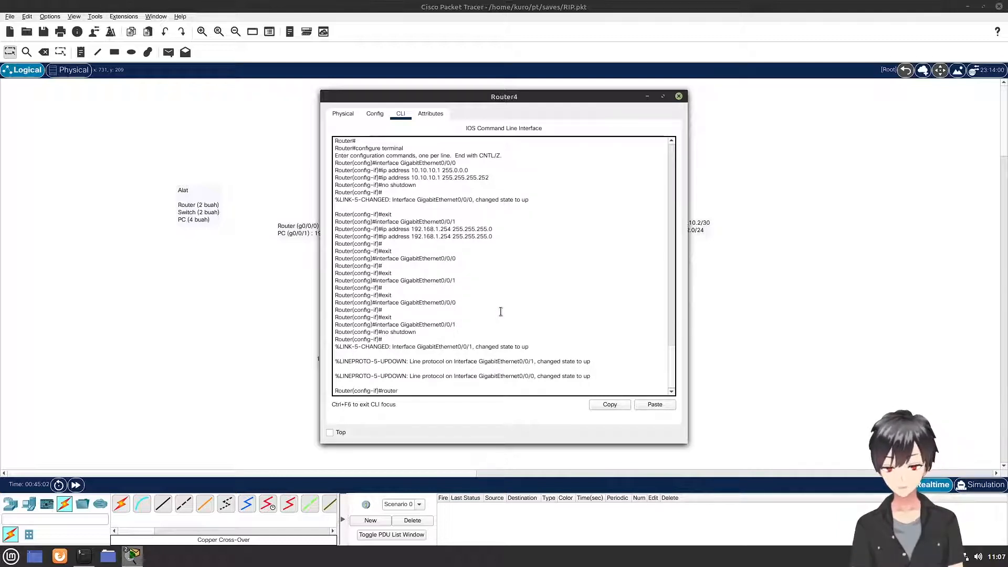
{"action": "type", "text": "uter rip"}
{"action": "key", "text": "Return"}
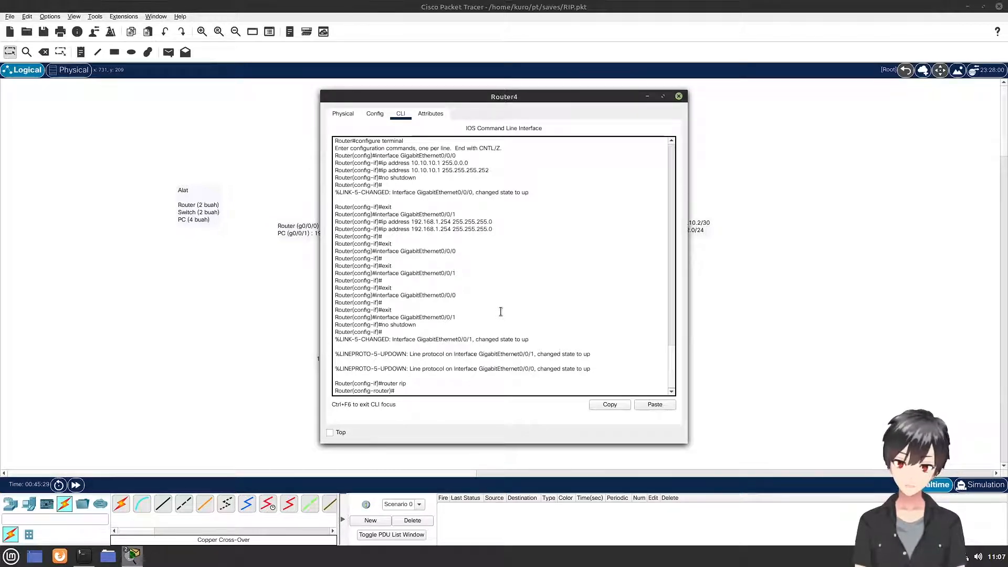
{"action": "type", "text": "version"}
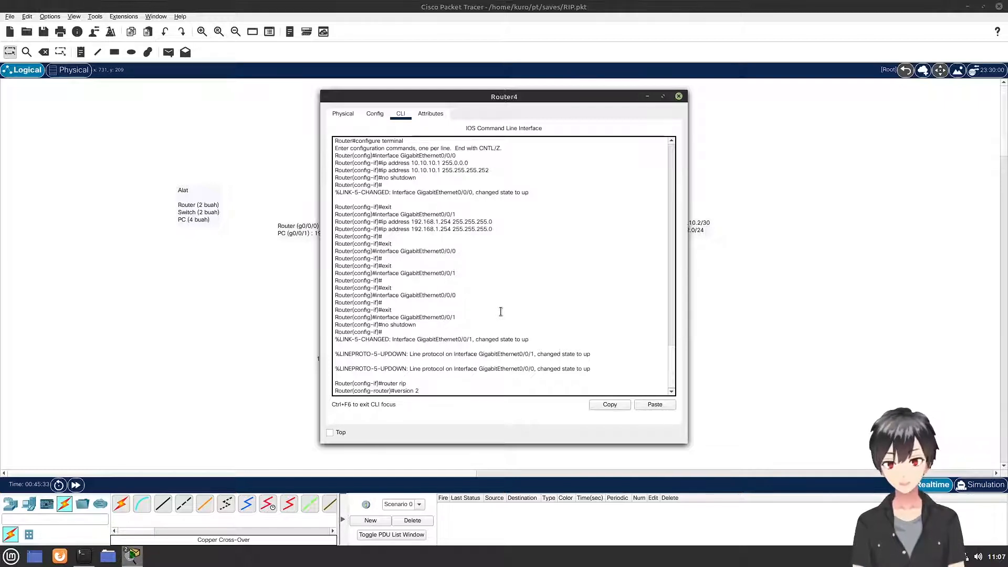
{"action": "type", "text": " 2"}
{"action": "key", "text": "Return"}
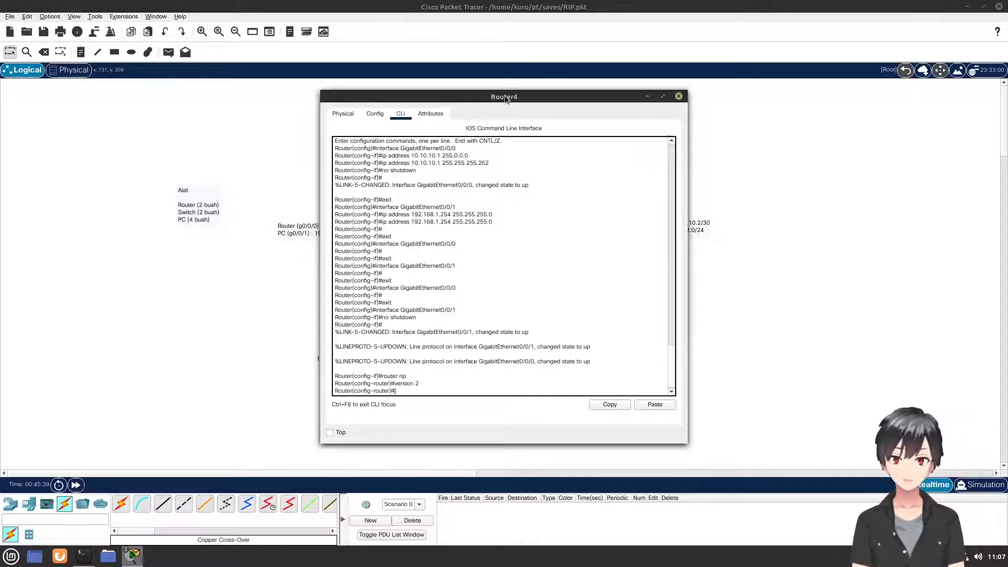
Advertise Router4's LAN in RIP with the command network 192.168.1.0, keeping the topology's address labels in view
{"action": "left_click_drag", "start_coordinate": [527, 92], "coordinate": [836, 89]}
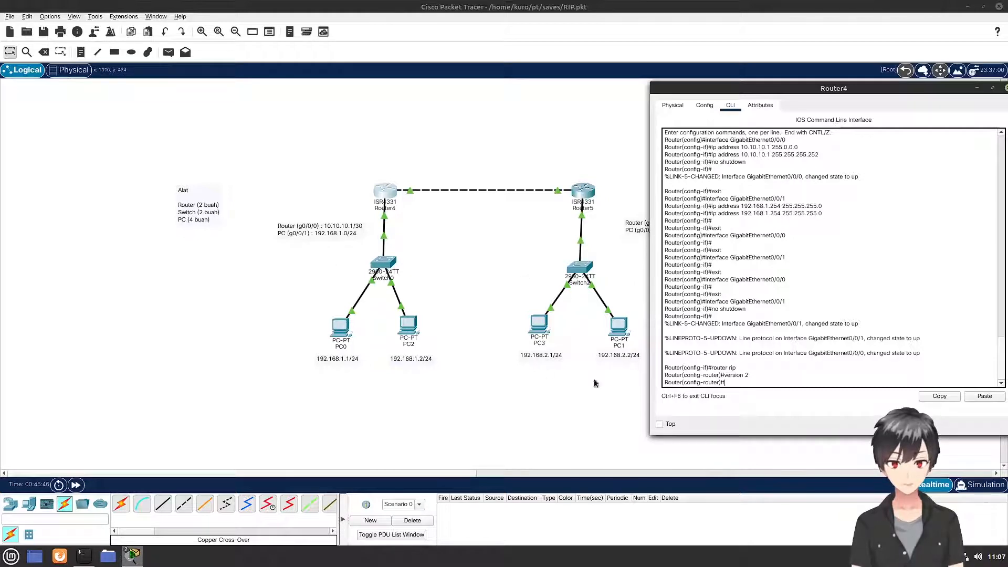
{"action": "left_click_drag", "start_coordinate": [770, 88], "coordinate": [715, 94]}
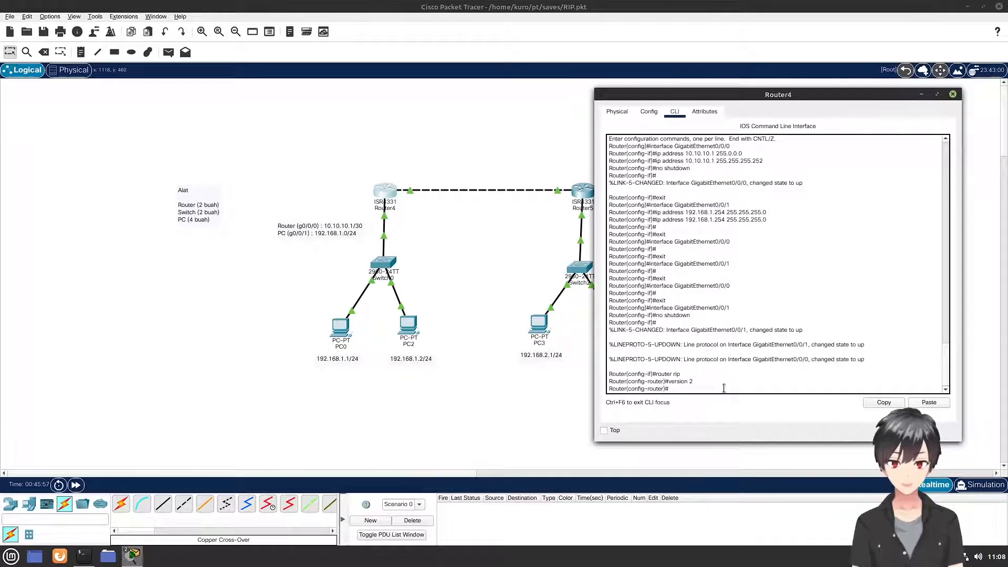
{"action": "type", "text": "netw"}
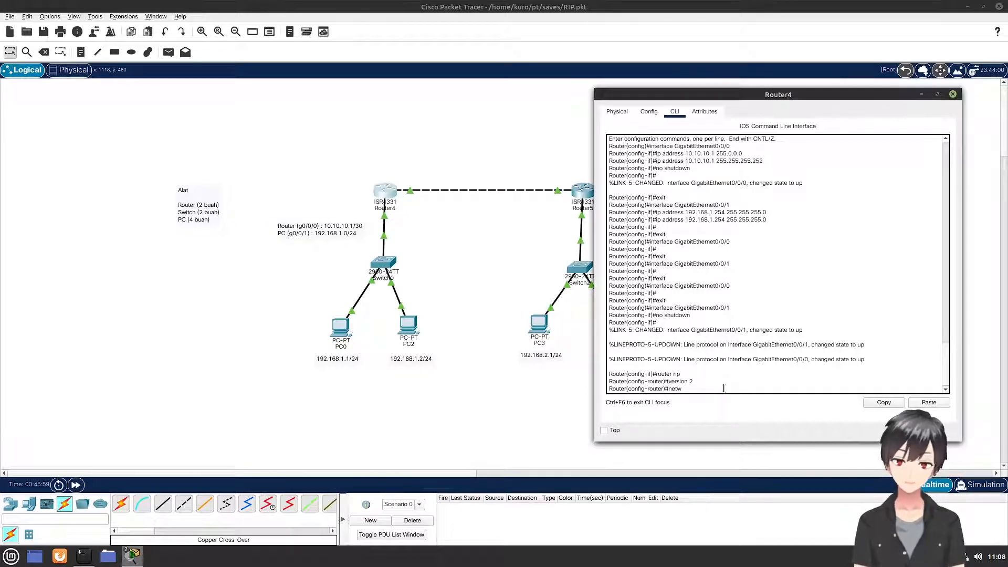
{"action": "type", "text": "ork 192.168"}
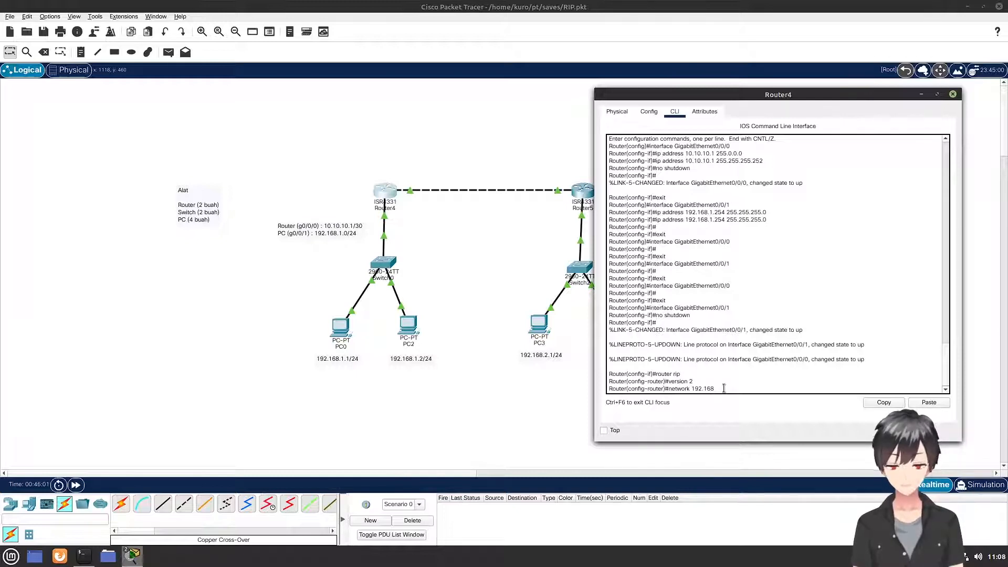
{"action": "type", "text": ".1.0"}
{"action": "key", "text": "Return"}
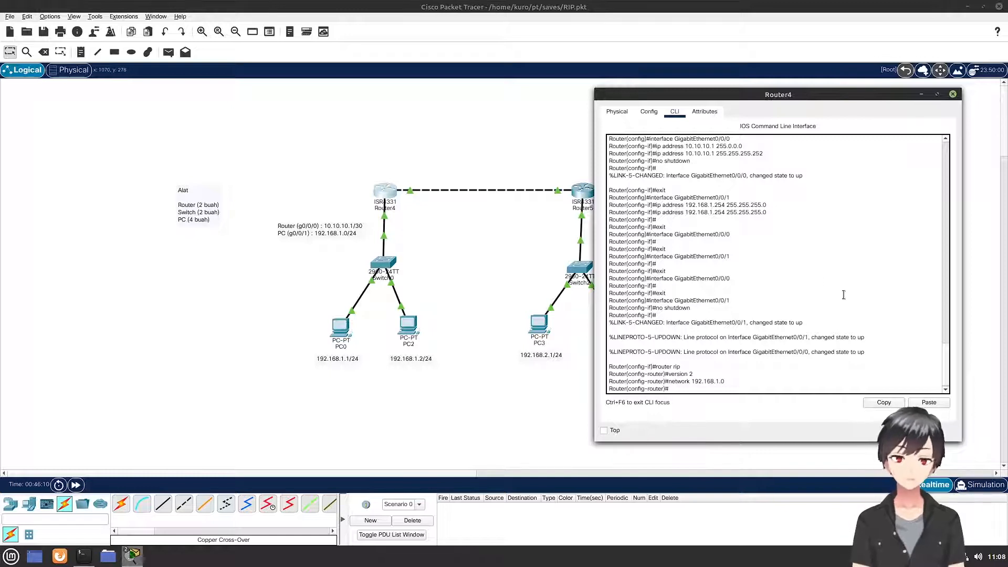
Add the inter-router network to Router4's RIP configuration with network 10.10.10.0 and close the router window
{"action": "type", "text": "netw"}
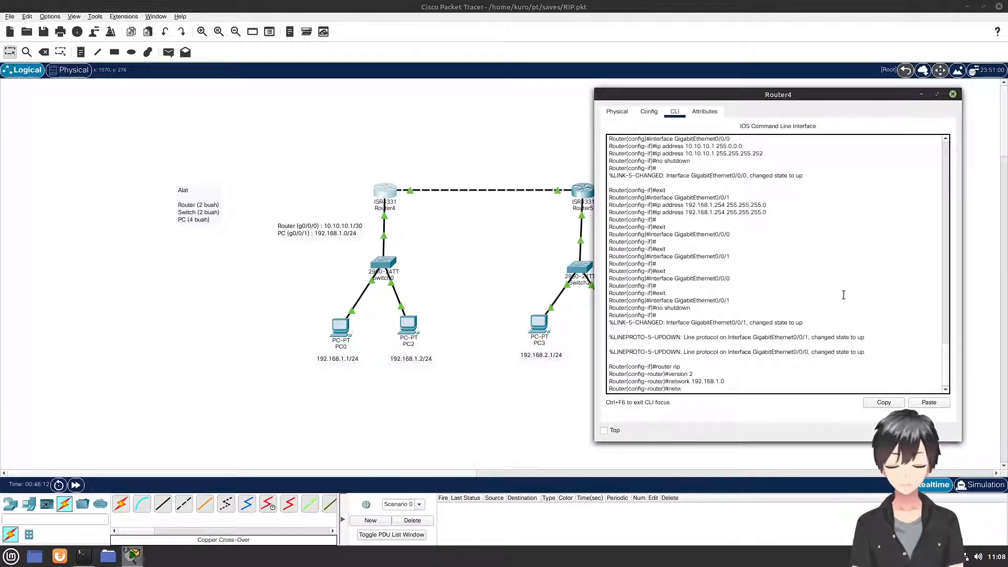
{"action": "type", "text": "ork"}
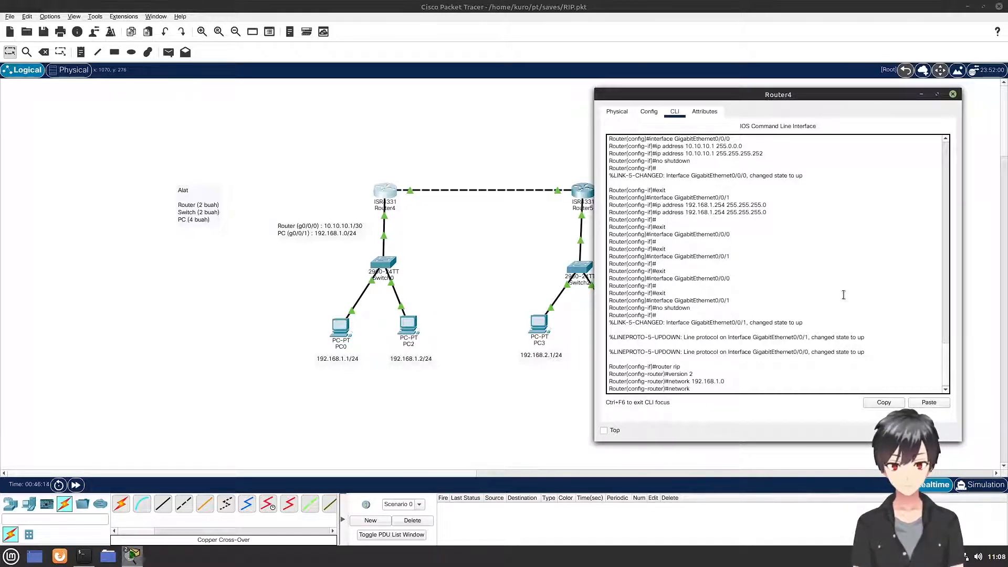
{"action": "type", "text": " 10.10.10.0"}
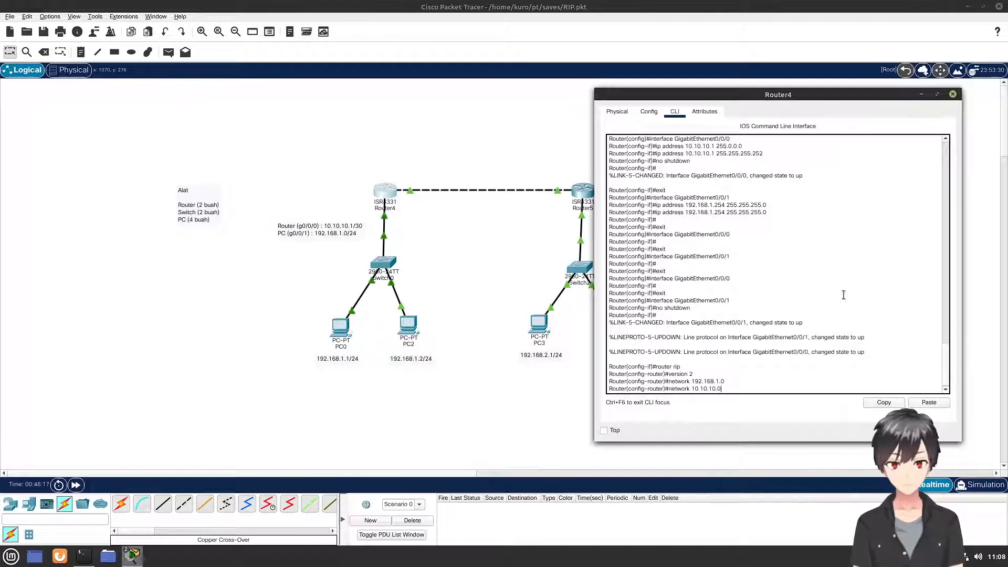
{"action": "key", "text": "Return"}
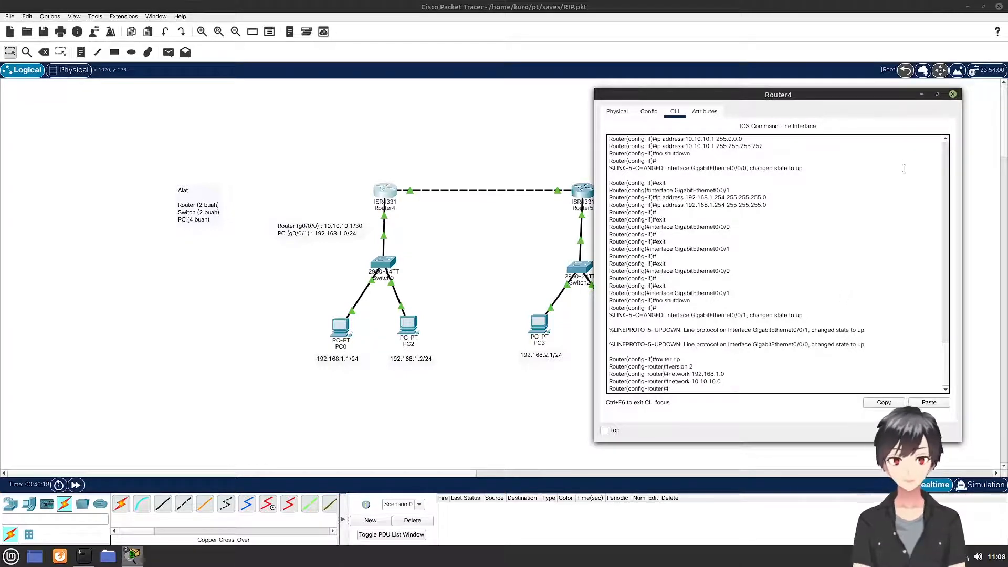
{"action": "left_click", "coordinate": [953, 97]}
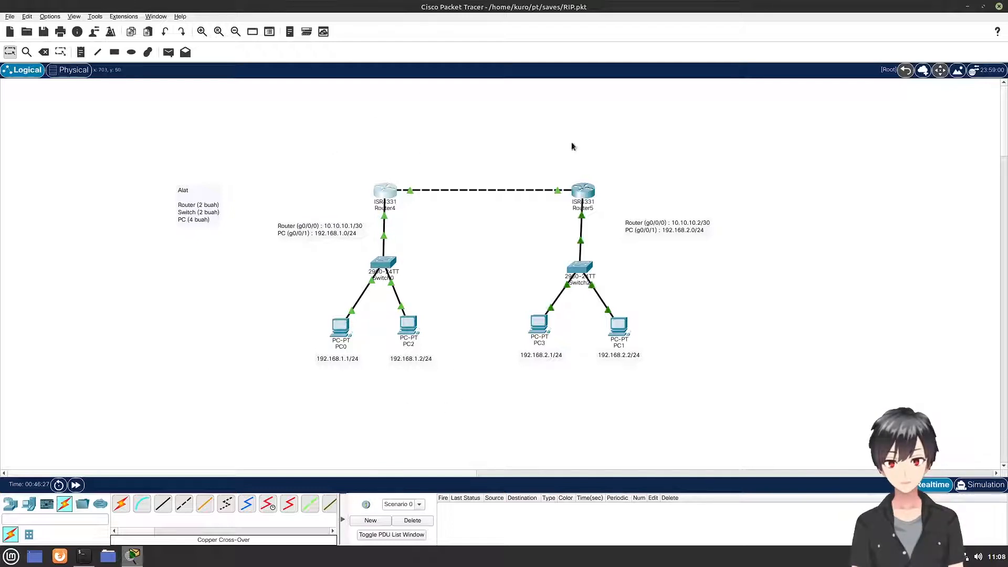
Enable RIP routing on Router5 from its command line with router rip and set it to version 2
{"action": "left_click", "coordinate": [582, 193]}
{"action": "left_click", "coordinate": [401, 114]}
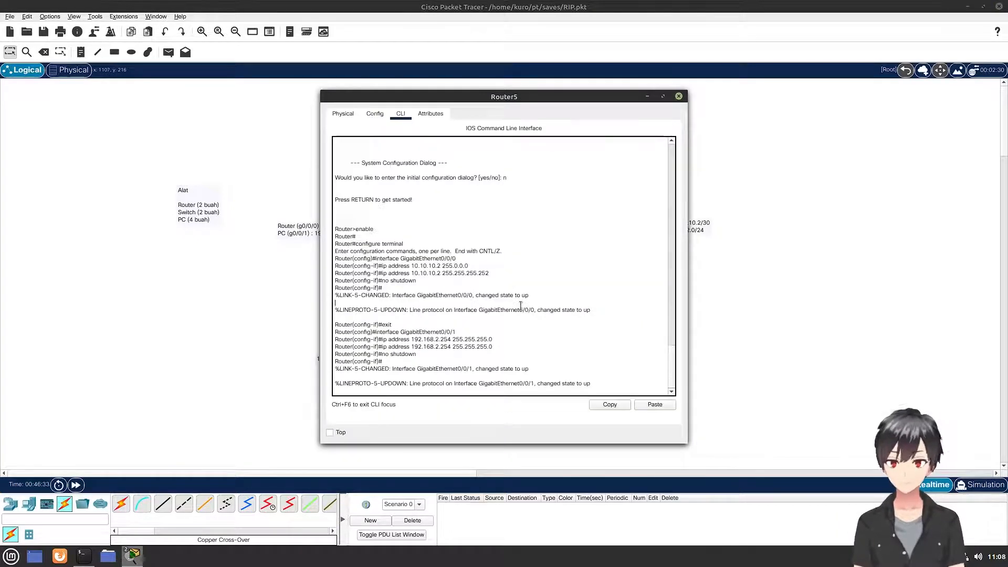
{"action": "key", "text": "Return"}
{"action": "type", "text": "router rip"}
{"action": "key", "text": "Return"}
{"action": "type", "text": "version 2"}
{"action": "key", "text": "Return"}
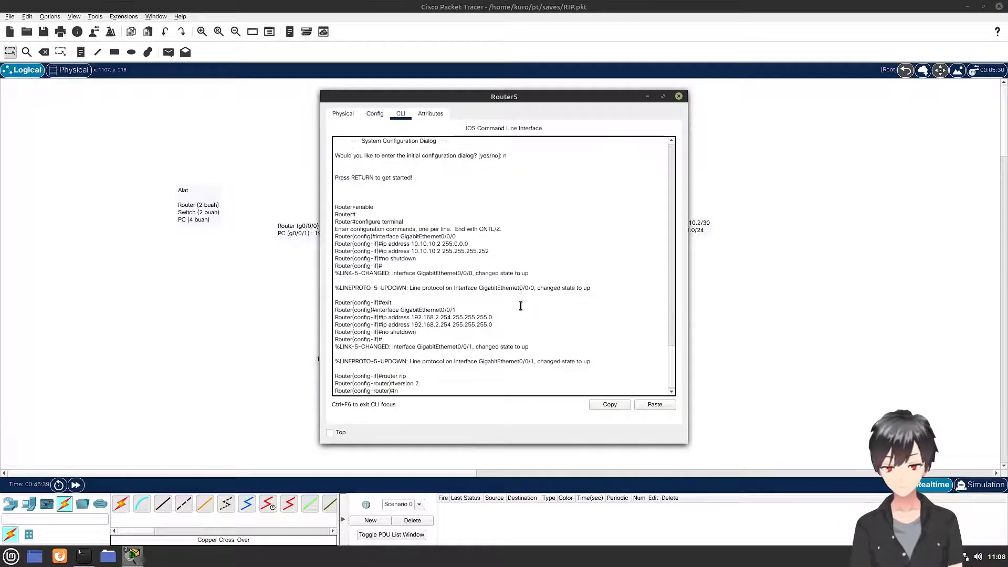
Advertise networks 192.168.2.0 and 10.10.10.0 in Router5's RIP configuration and close the router window
{"action": "type", "text": "net 192.168.2.0"}
{"action": "key", "text": "Return"}
{"action": "type", "text": "net 10.10.10.0"}
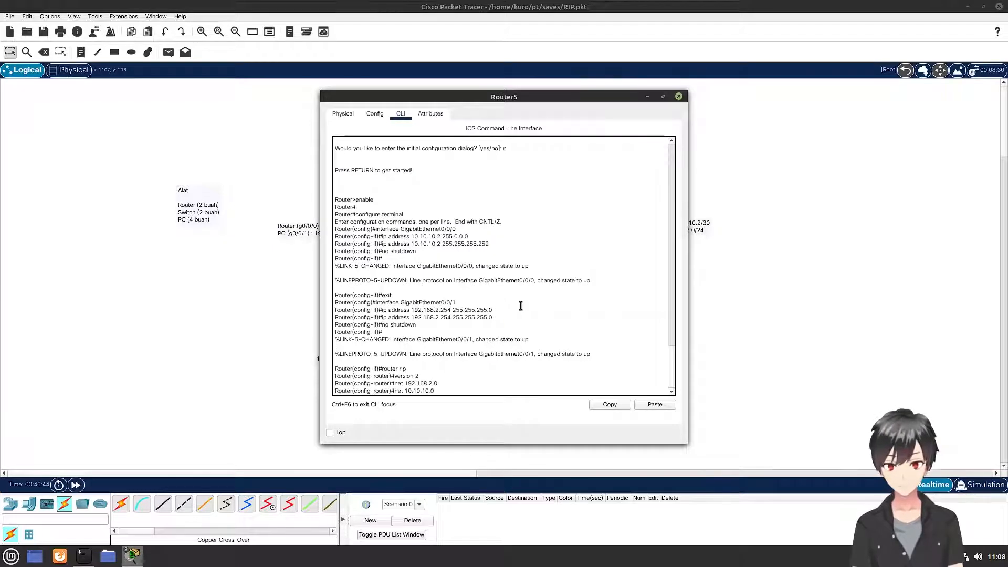
{"action": "key", "text": "Return"}
{"action": "left_click", "coordinate": [678, 96]}
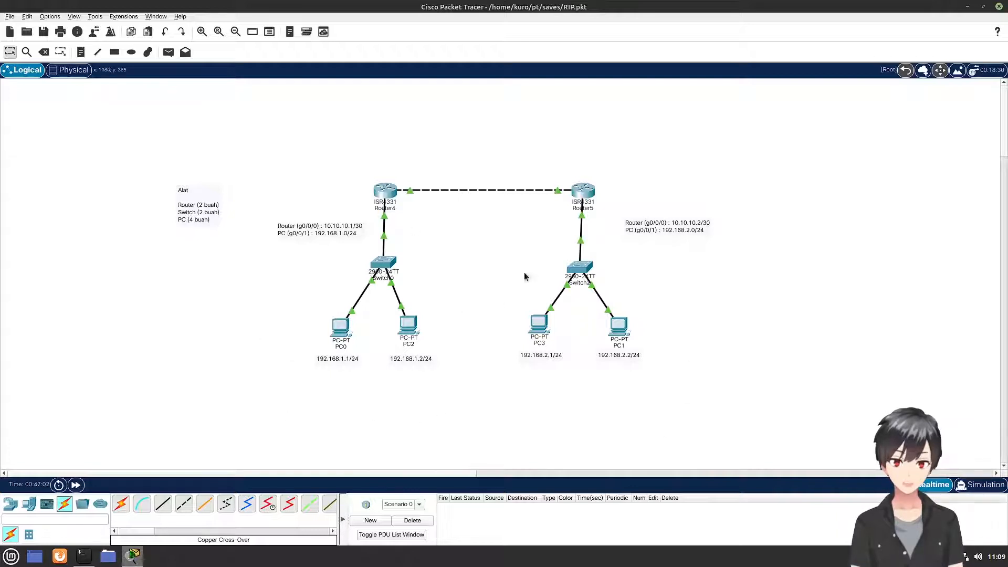
Ping PC3 from PC0's command prompt with ping 192.168.2.1, keeping the topology visible, and close PC0's window
{"action": "left_click", "coordinate": [336, 336]}
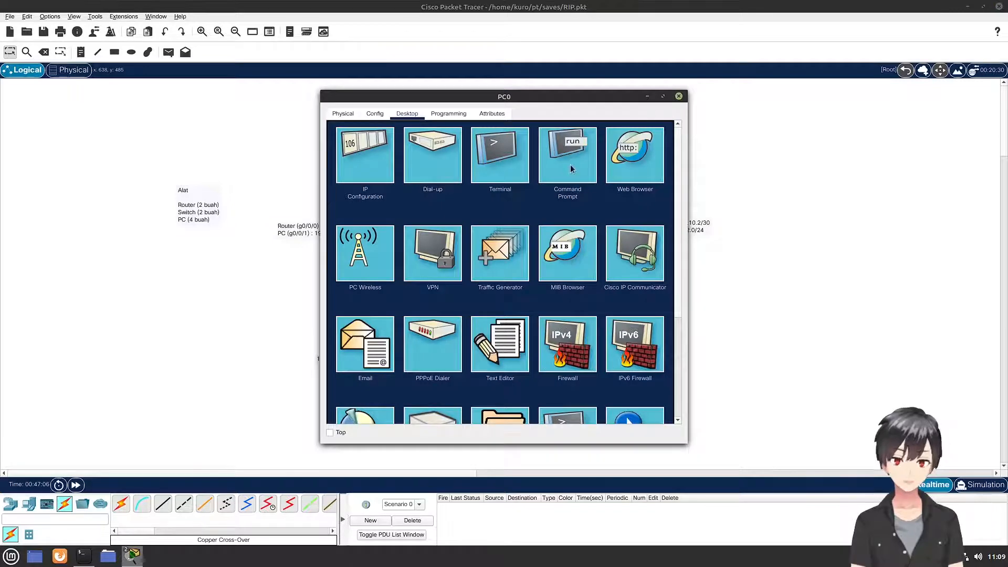
{"action": "left_click", "coordinate": [569, 163]}
{"action": "left_click_drag", "start_coordinate": [530, 100], "coordinate": [650, 138]}
{"action": "type", "text": "pin"}
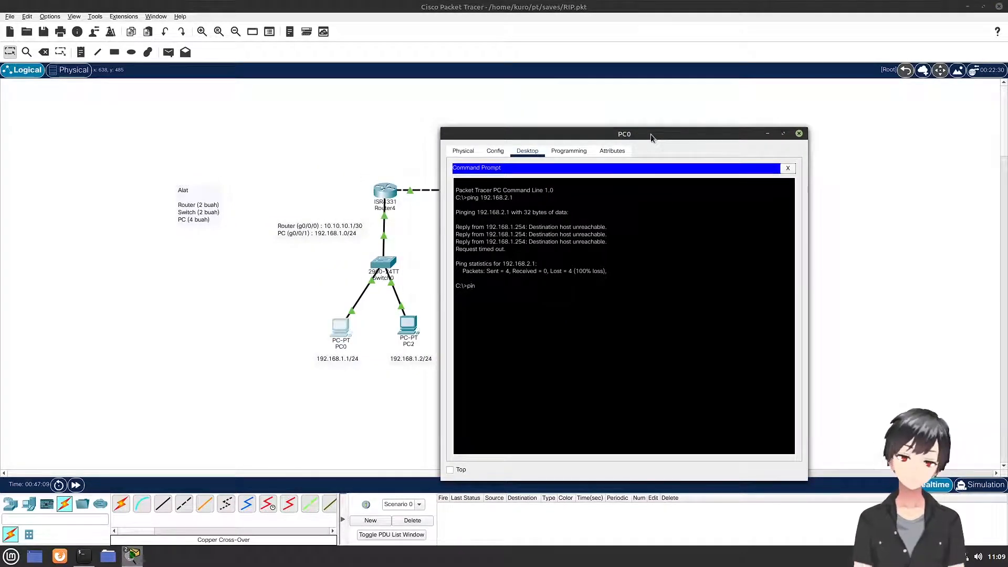
{"action": "type", "text": "g 192.168."}
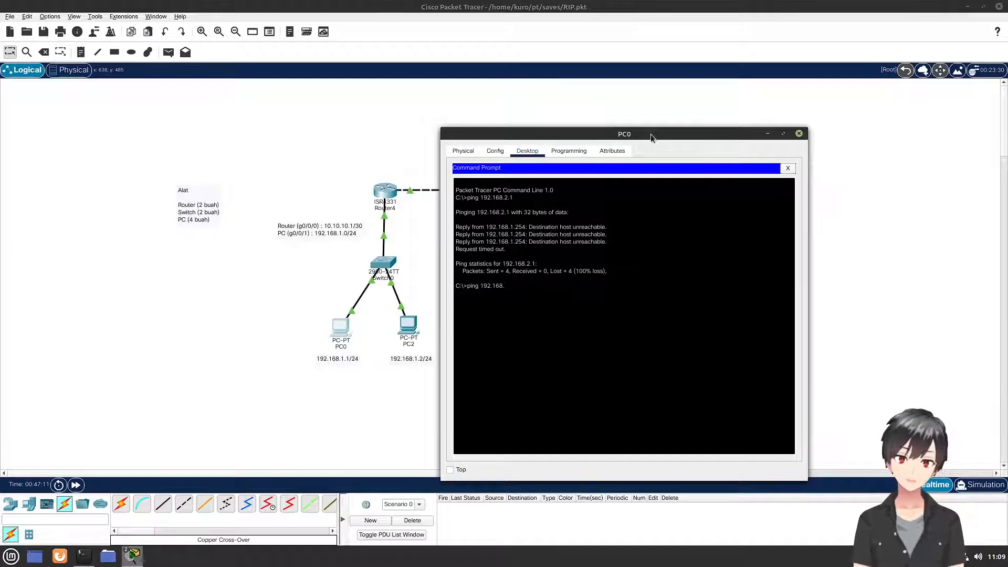
{"action": "type", "text": "2.1"}
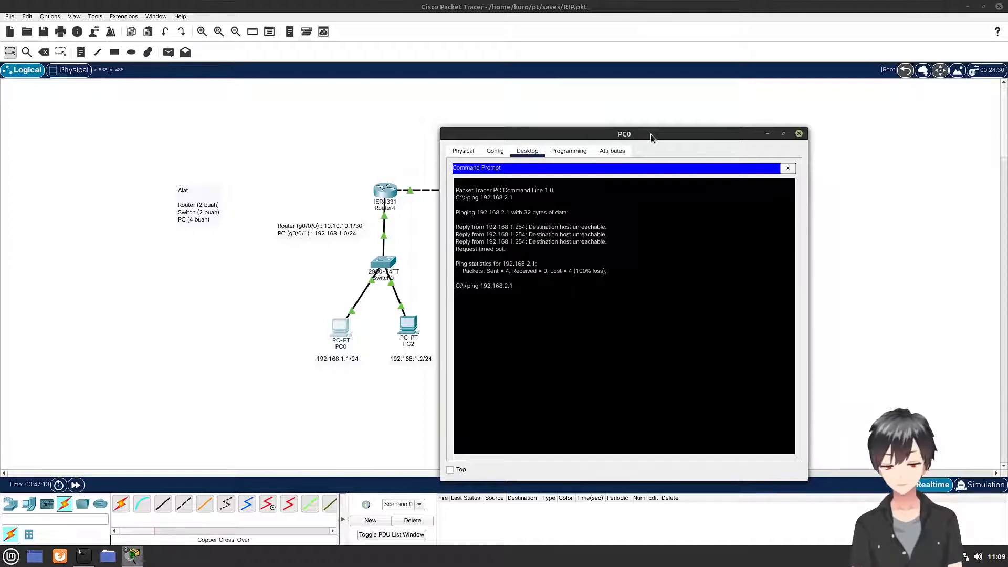
{"action": "left_click_drag", "start_coordinate": [636, 133], "coordinate": [833, 104]}
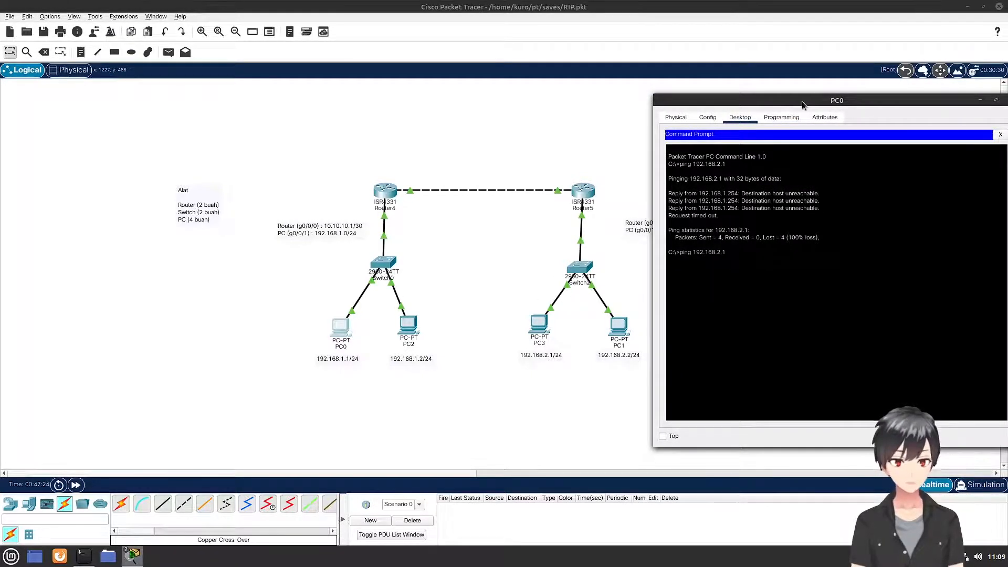
{"action": "left_click_drag", "start_coordinate": [801, 101], "coordinate": [767, 97]}
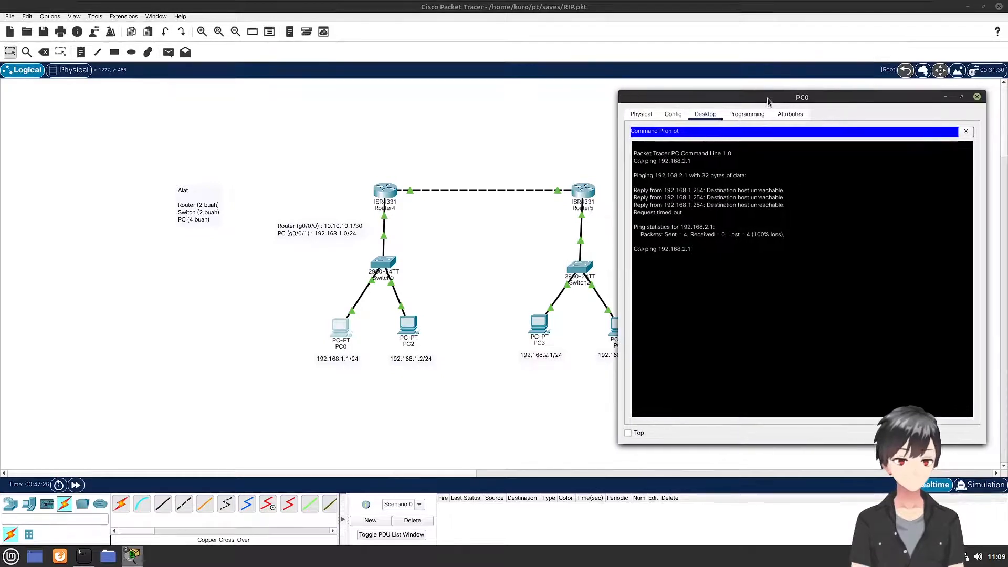
{"action": "right_click", "coordinate": [767, 99]}
{"action": "left_click", "coordinate": [755, 264]}
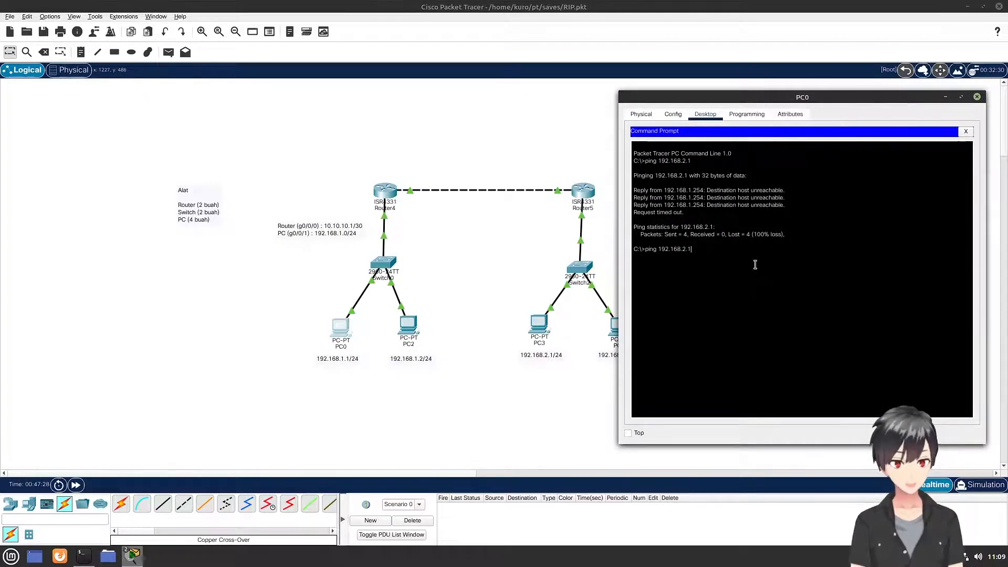
{"action": "key", "text": "Return"}
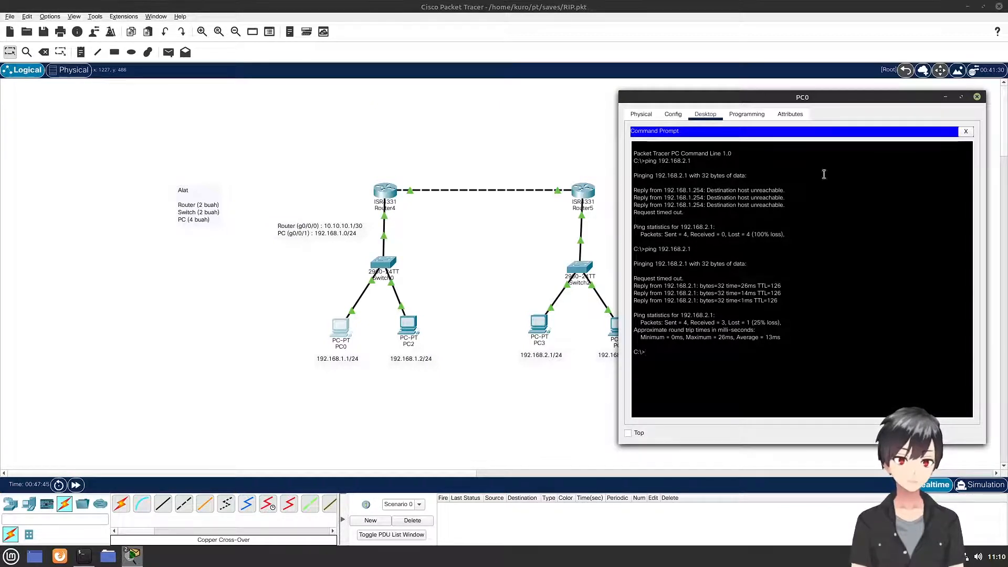
{"action": "left_click_drag", "start_coordinate": [819, 100], "coordinate": [787, 101]}
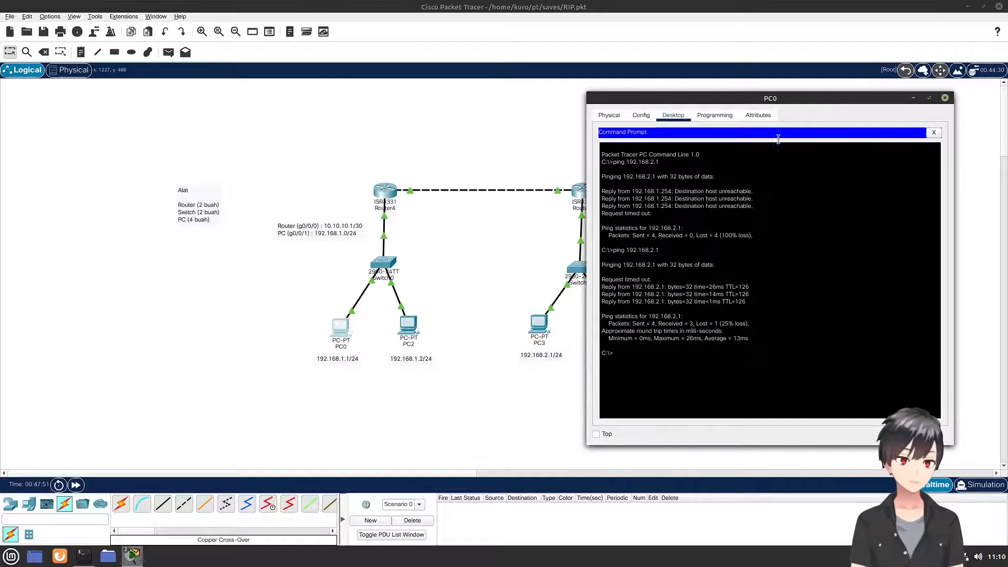
{"action": "left_click_drag", "start_coordinate": [768, 101], "coordinate": [699, 98]}
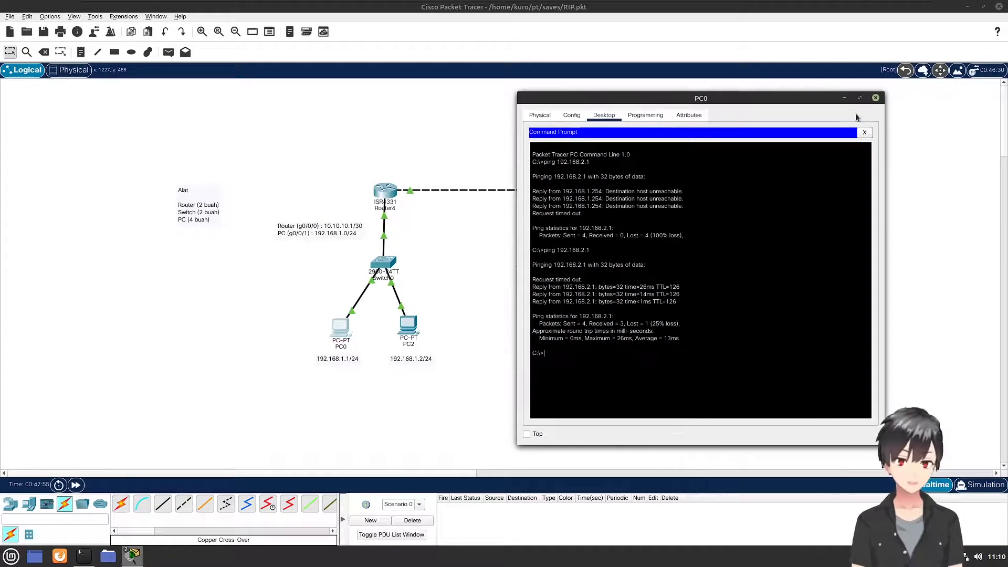
{"action": "left_click", "coordinate": [875, 98]}
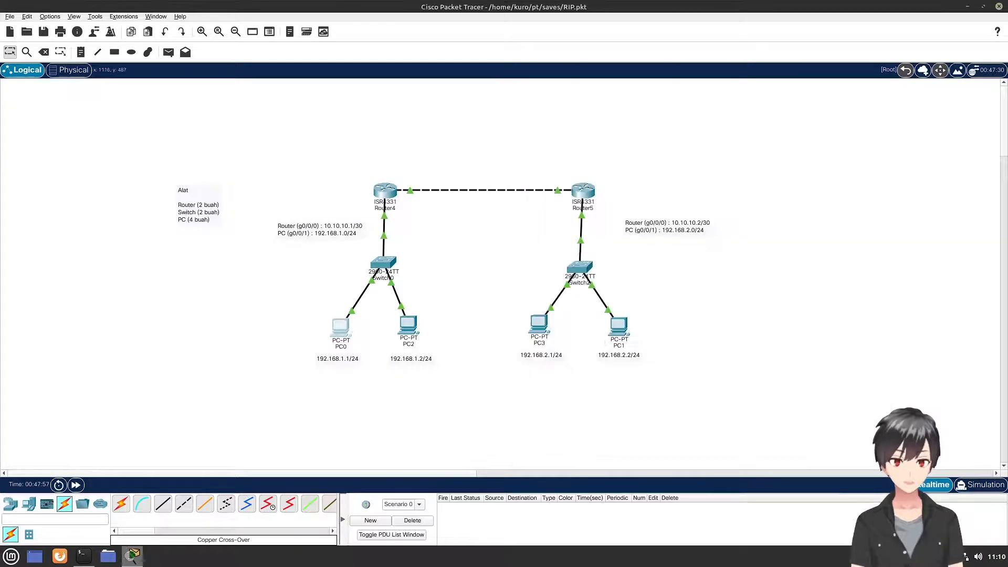
Ping PC2 from PC3's command prompt with ping 192.168.1.2 and close PC3's window
{"action": "left_click", "coordinate": [544, 332]}
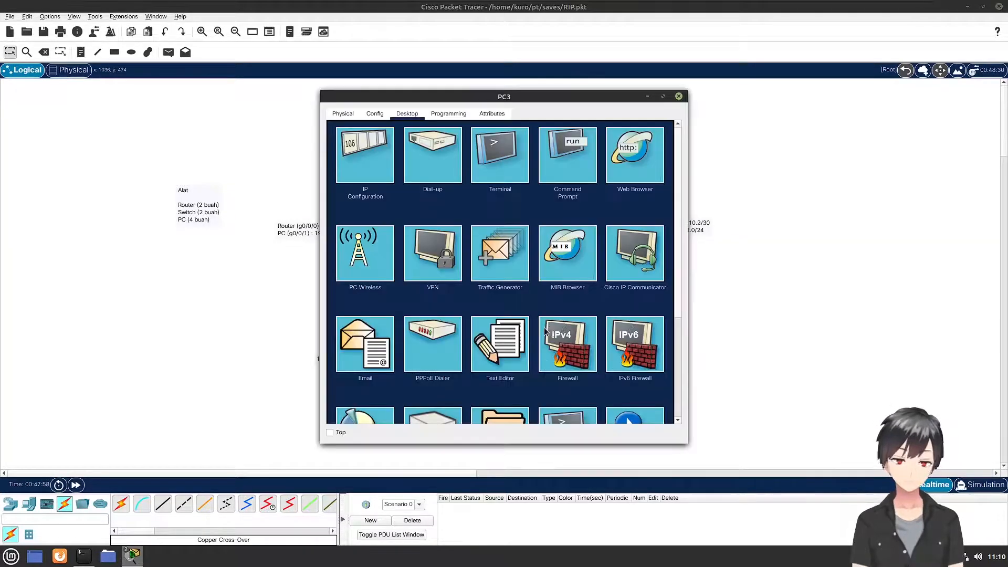
{"action": "left_click", "coordinate": [568, 157]}
{"action": "left_click_drag", "start_coordinate": [531, 99], "coordinate": [781, 93]}
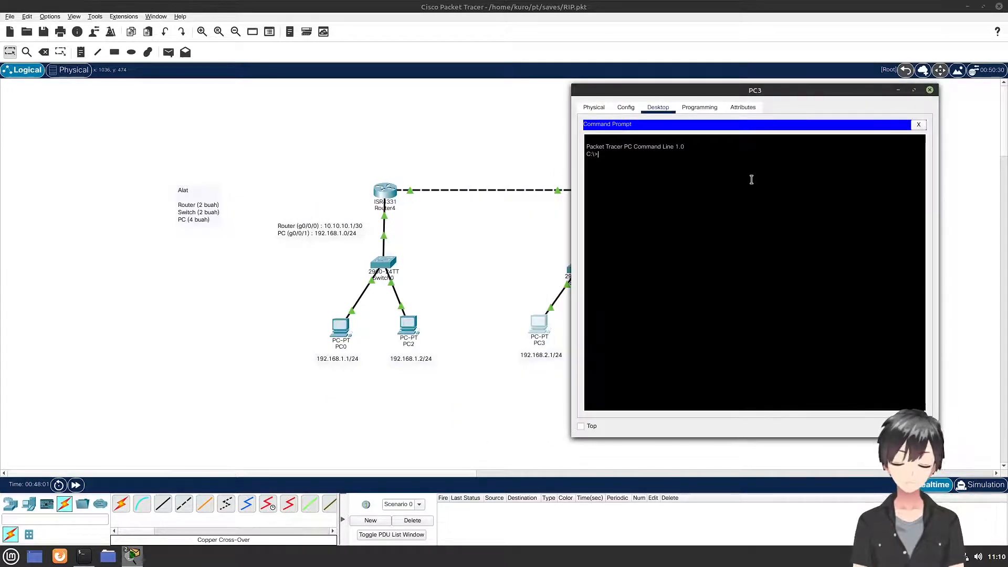
{"action": "type", "text": "ping 192.168.1.2"}
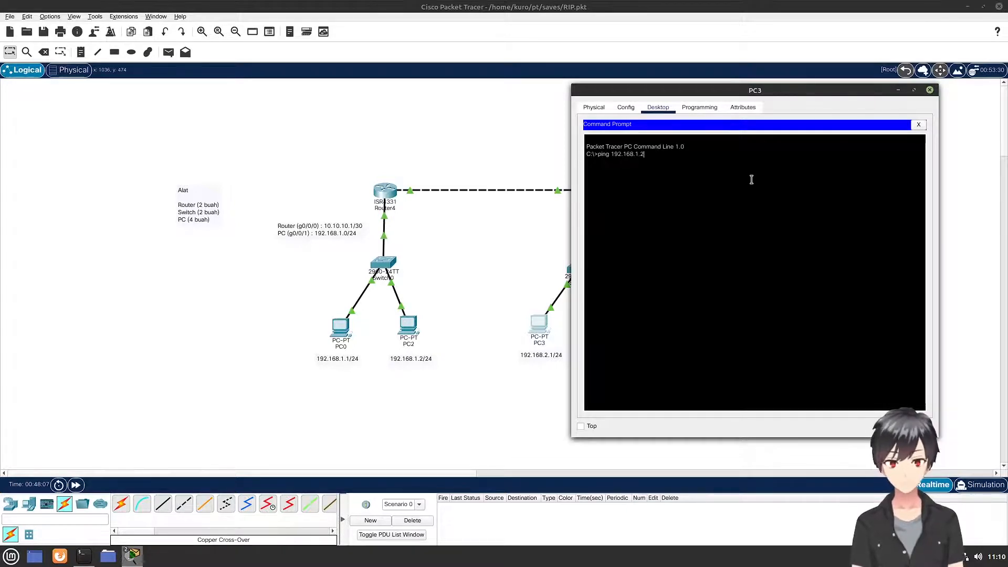
{"action": "key", "text": "Return"}
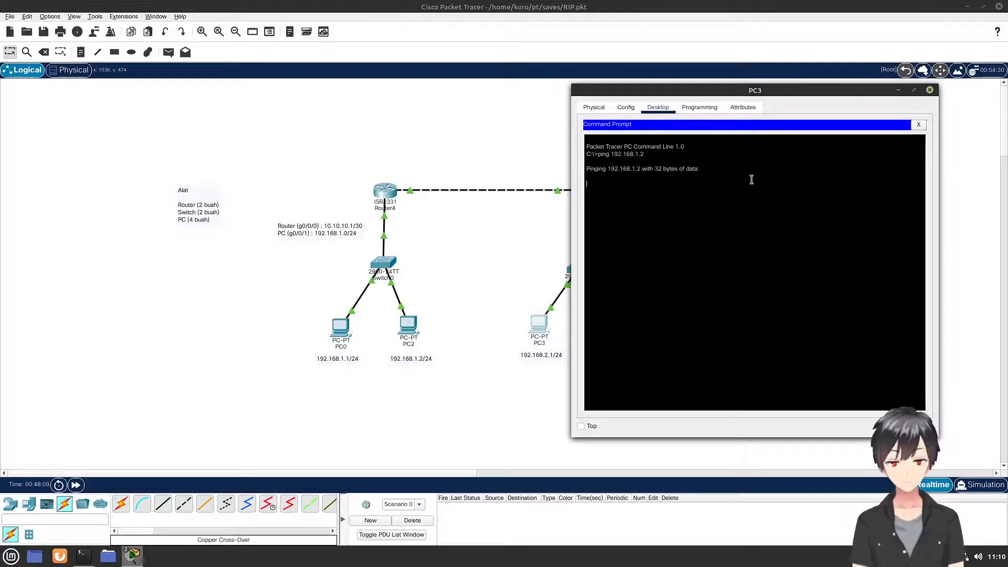
{"action": "left_click_drag", "start_coordinate": [778, 94], "coordinate": [794, 90]}
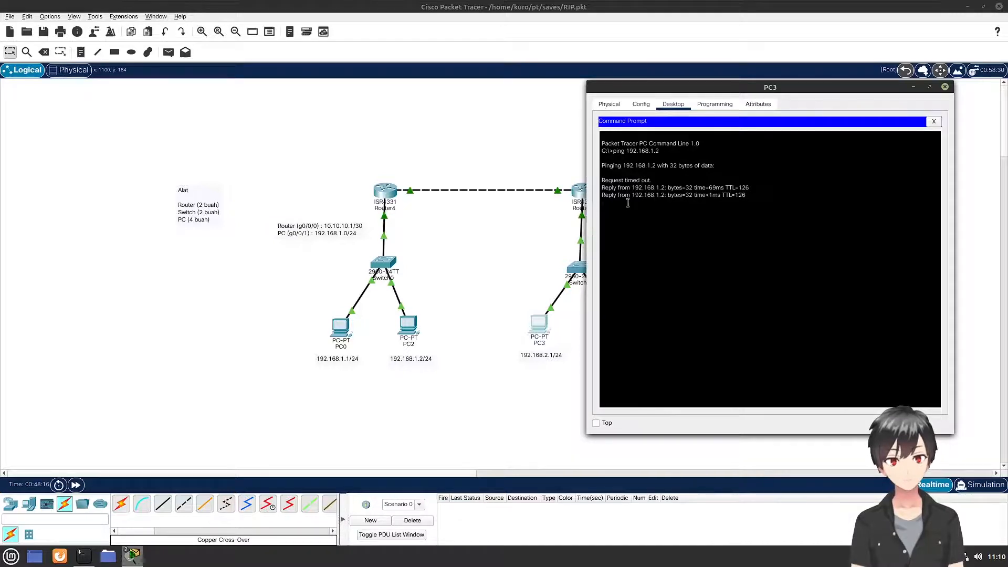
{"action": "left_click_drag", "start_coordinate": [782, 88], "coordinate": [778, 88]}
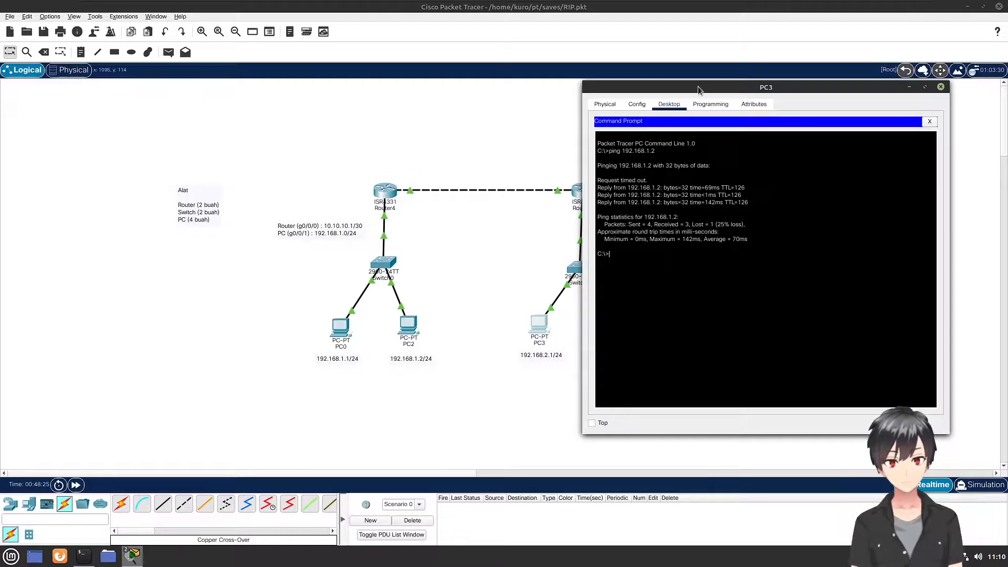
{"action": "left_click_drag", "start_coordinate": [698, 89], "coordinate": [596, 89]}
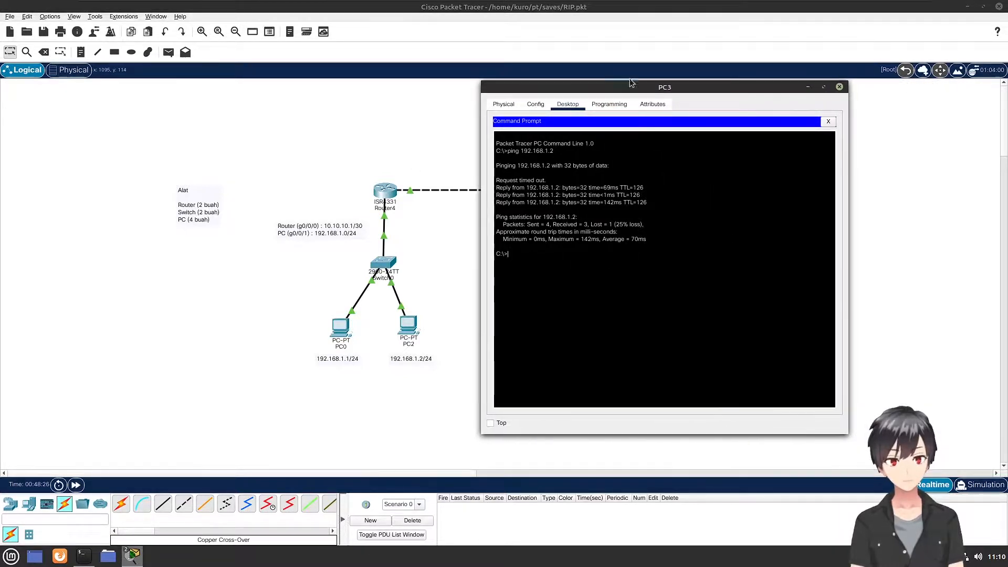
{"action": "left_click", "coordinate": [840, 87]}
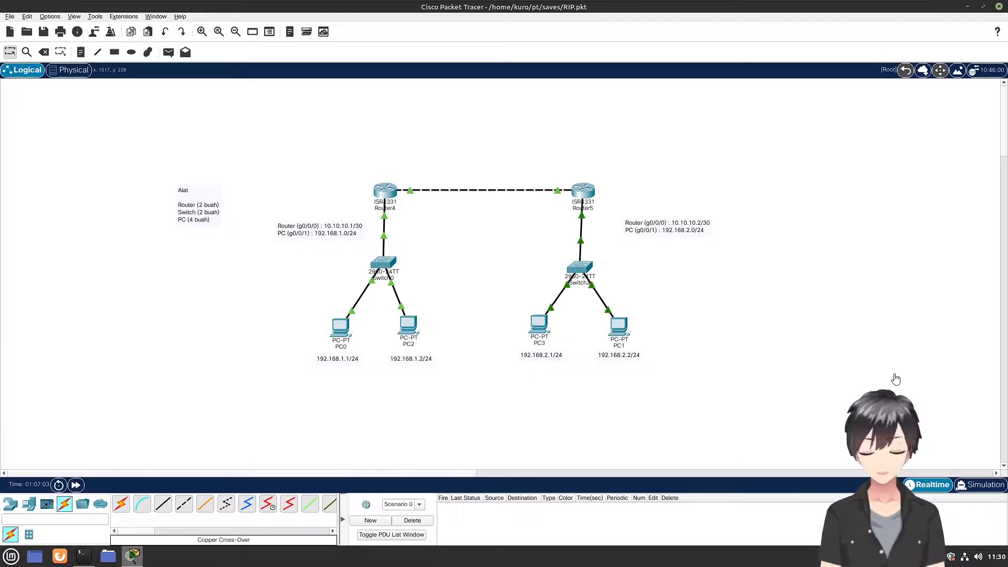
Exit Packet Tracer, saving the changes to the RIP topology file
{"action": "left_click", "coordinate": [998, 7]}
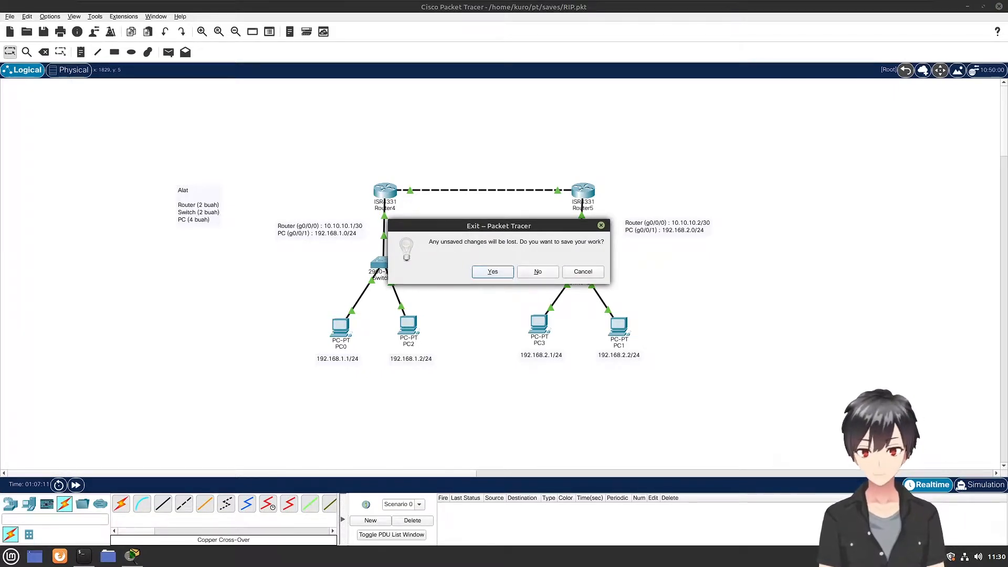
{"action": "left_click", "coordinate": [508, 272]}
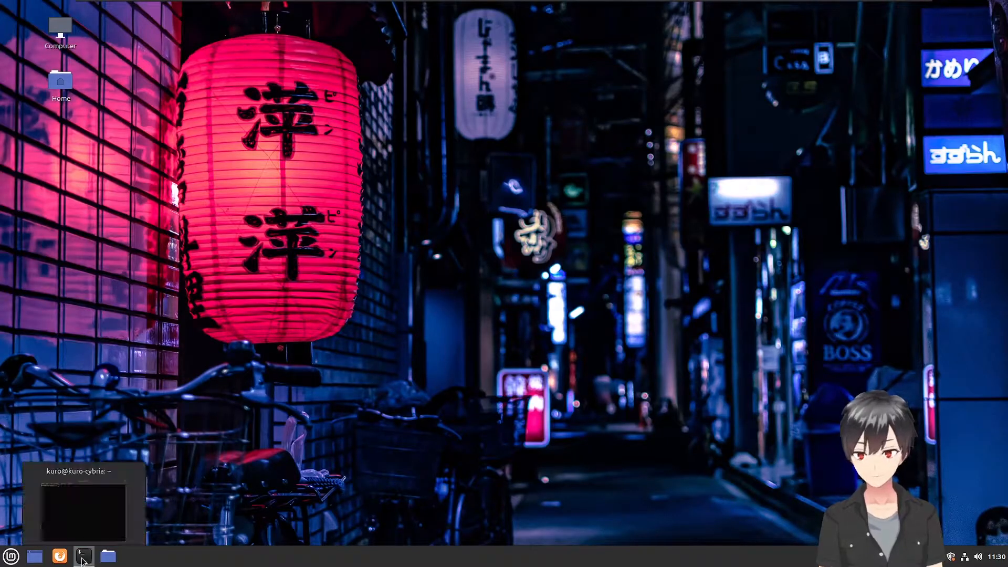
Switch to the terminal, run the shutdown script with . ./shutdown.sh, and dismiss its three dialogs
{"action": "left_click", "coordinate": [82, 558]}
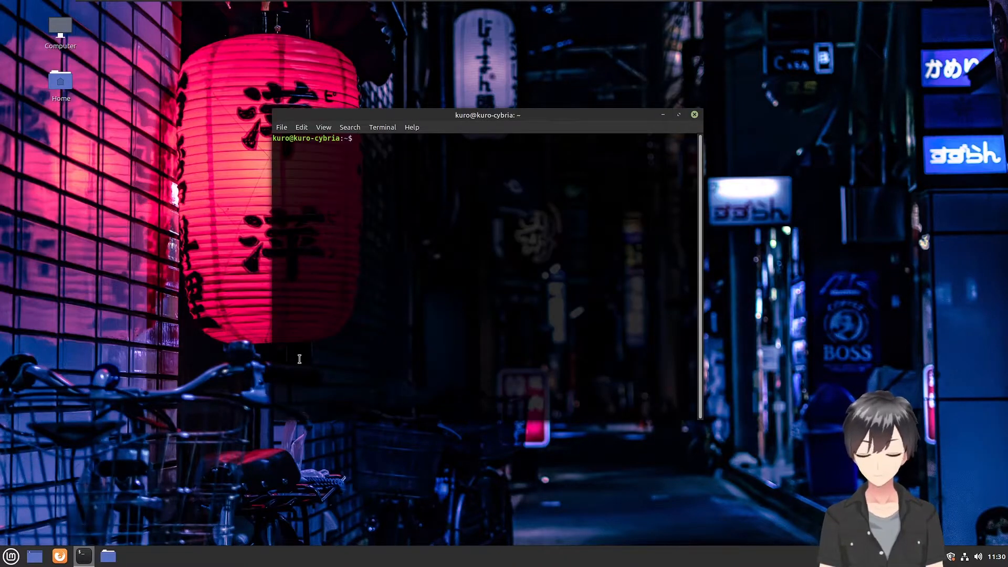
{"action": "type", "text": ". ./shutdown"}
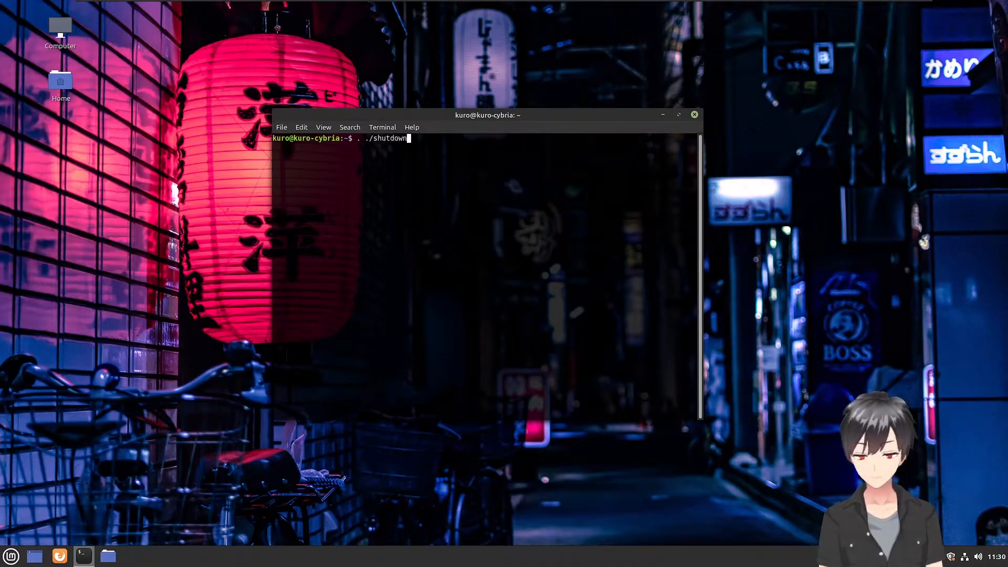
{"action": "type", "text": ".sh"}
{"action": "key", "text": "Return"}
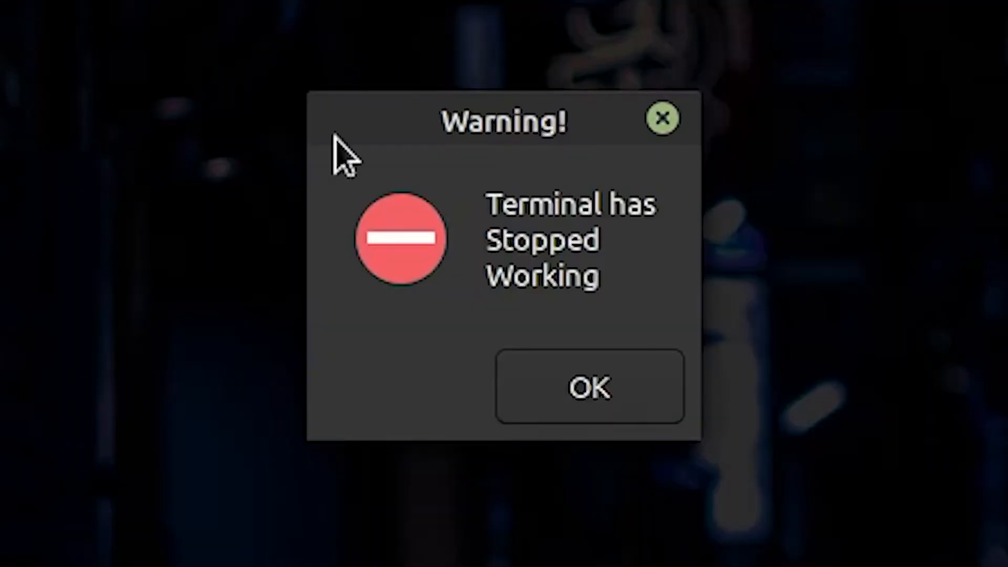
{"action": "left_click", "coordinate": [575, 379]}
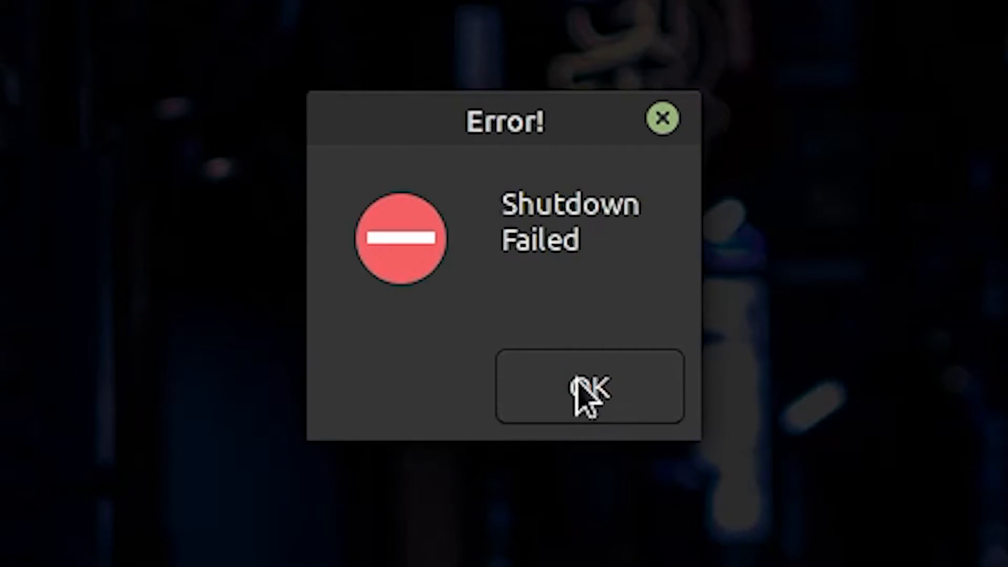
{"action": "left_click", "coordinate": [575, 379]}
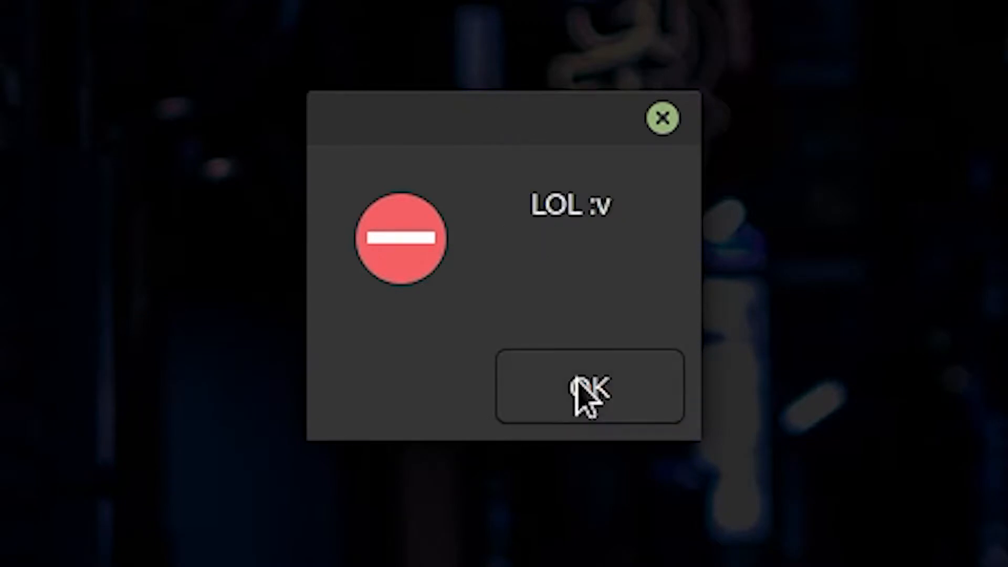
{"action": "left_click", "coordinate": [576, 380]}
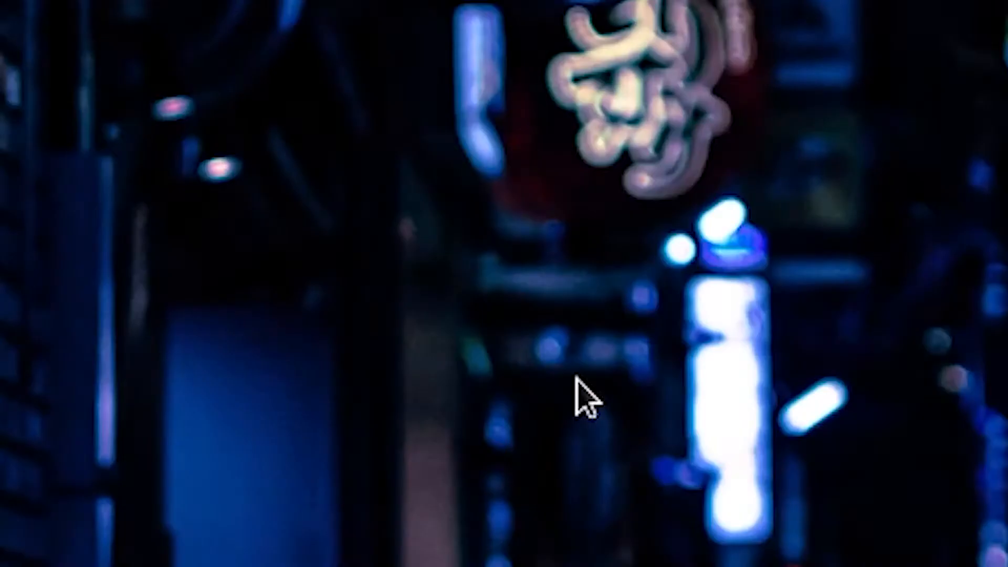